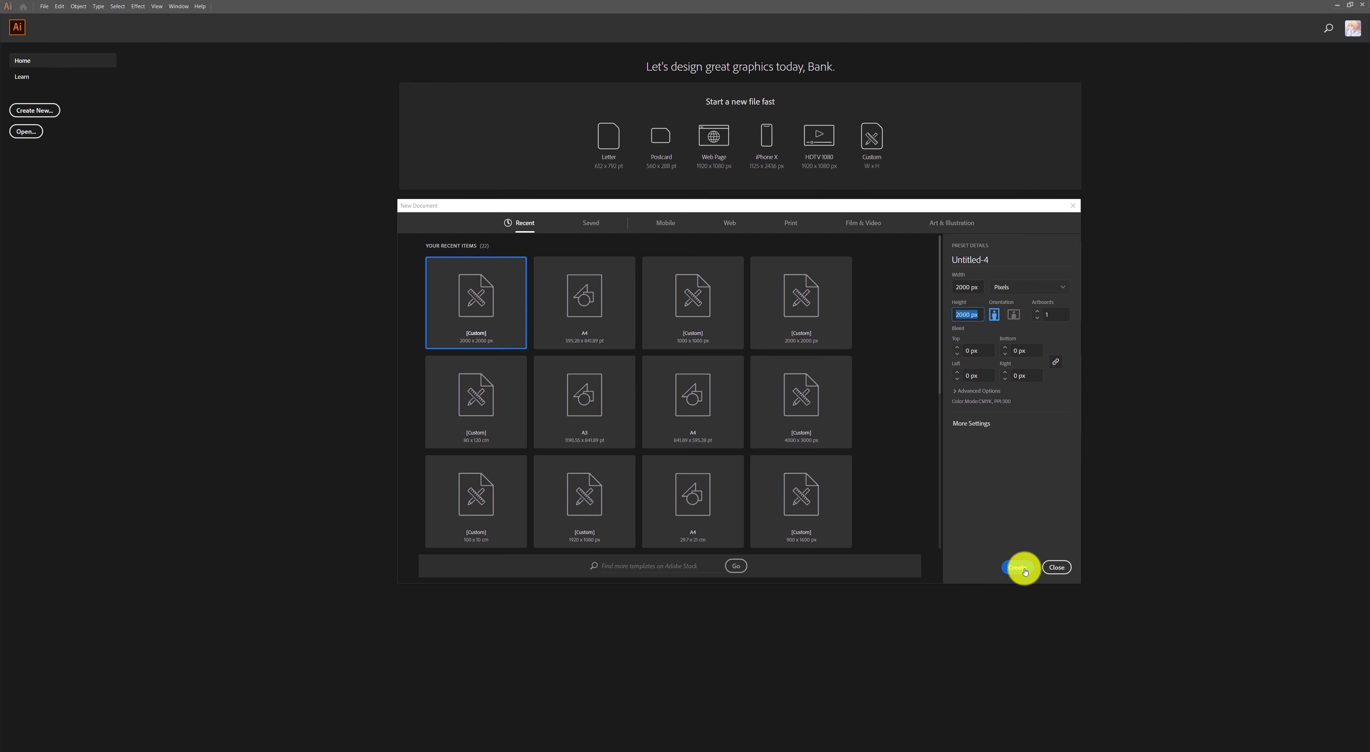
# Create the new 2000 × 2000 px blank document from the custom preset.
pyautogui.click(1025, 571)
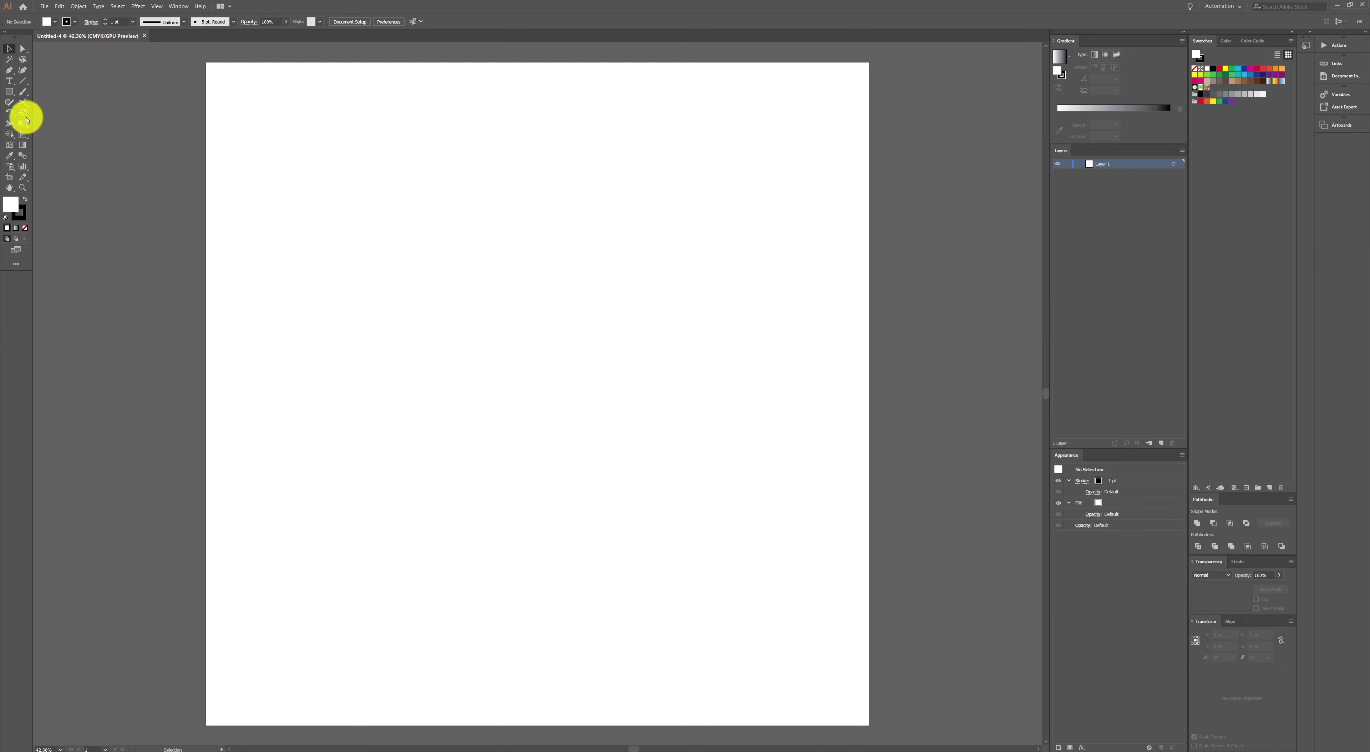
# Draw a rectangle and size it to 1000 px wide by 500 px high.
pyautogui.click(10, 93)
pyautogui.moveTo(340, 174)
pyautogui.mouseDown()
pyautogui.moveTo(371, 214)
pyautogui.moveTo(549, 346)
pyautogui.mouseUp()
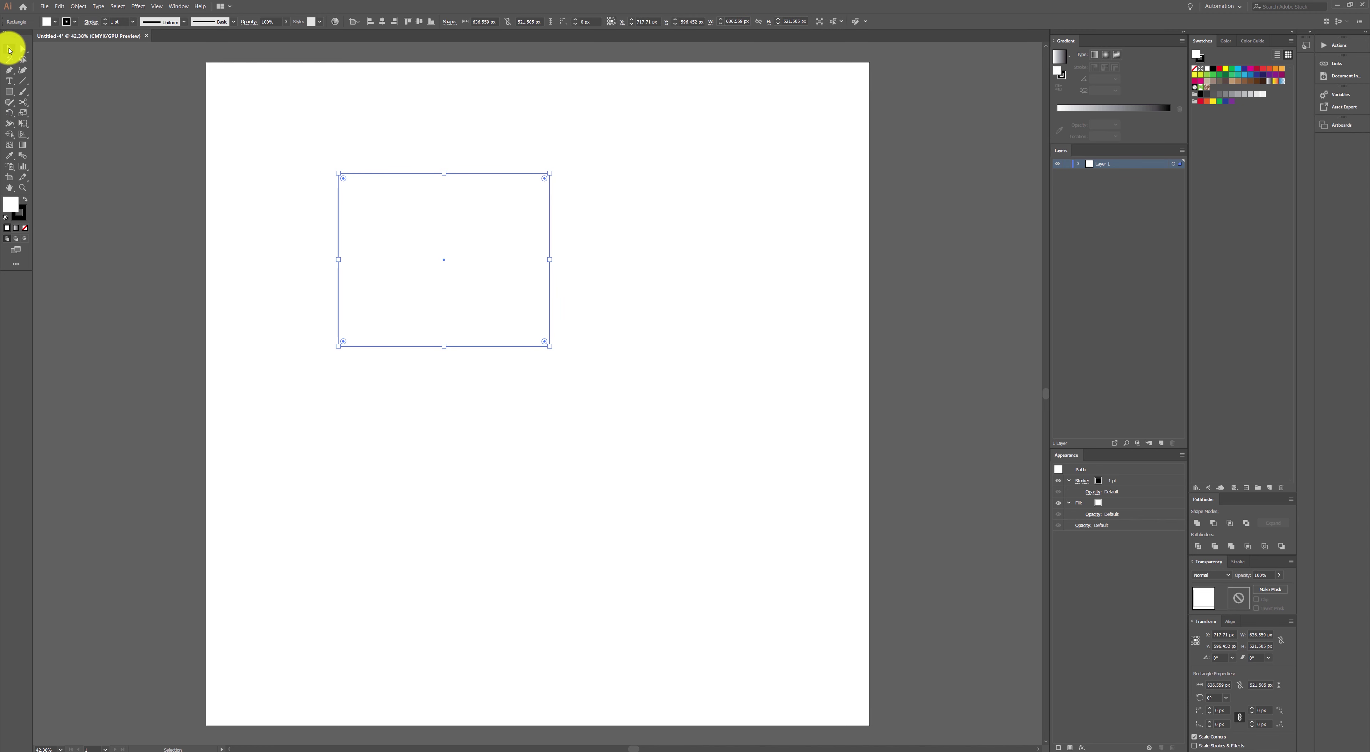
pyautogui.click(790, 21)
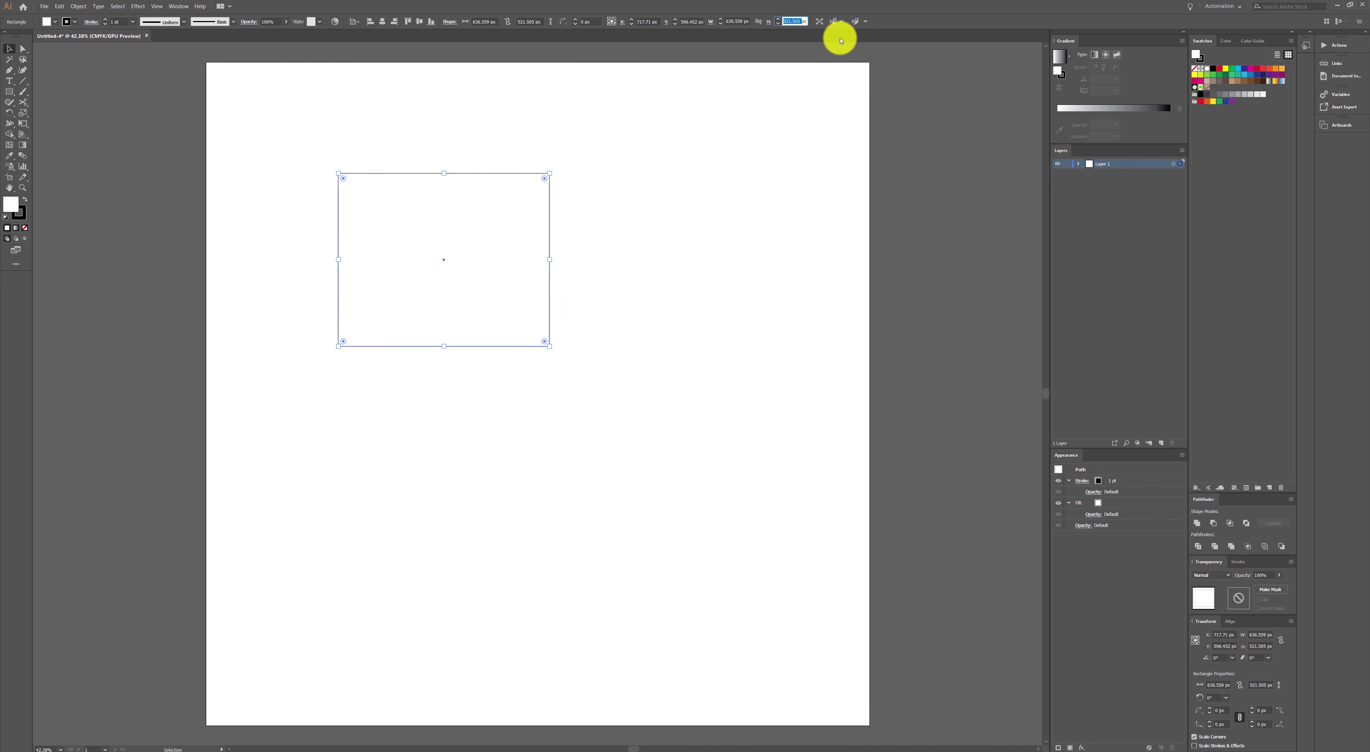
pyautogui.write('500')
pyautogui.press('Return')
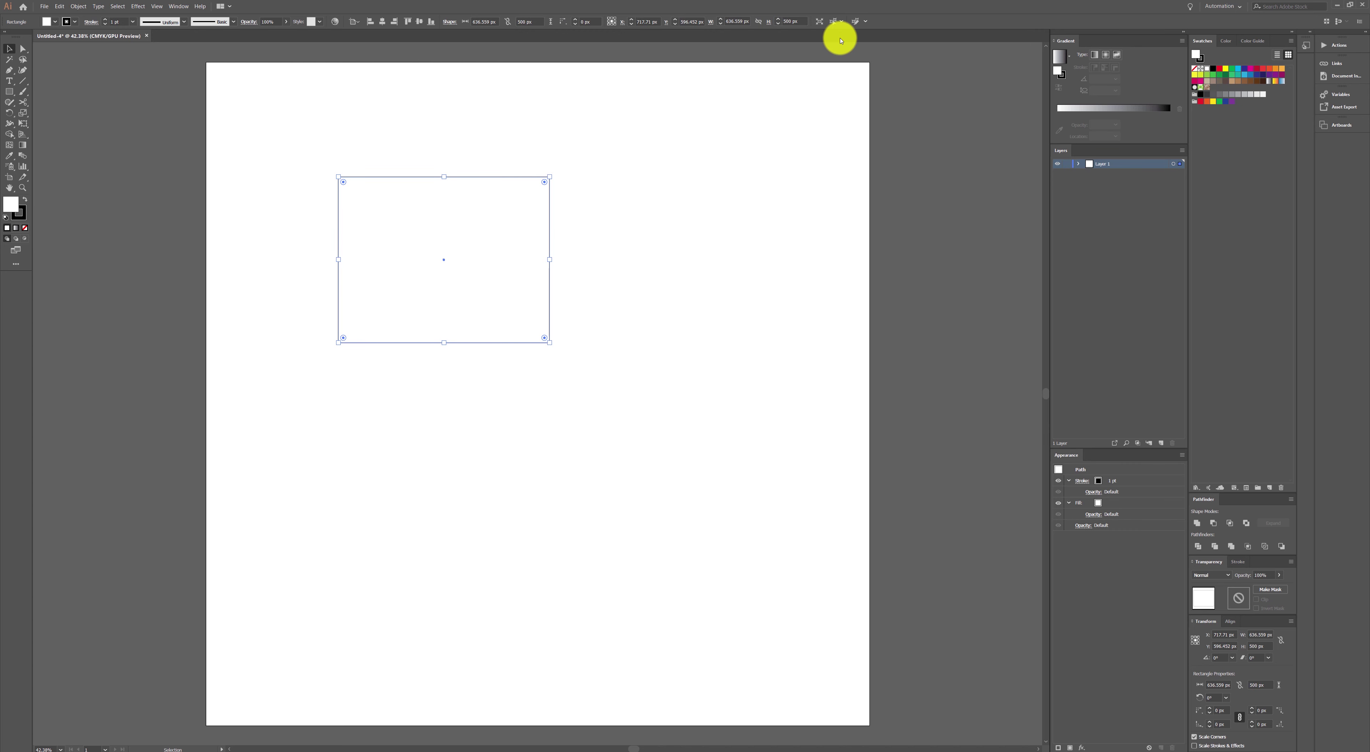
pyautogui.click(738, 22)
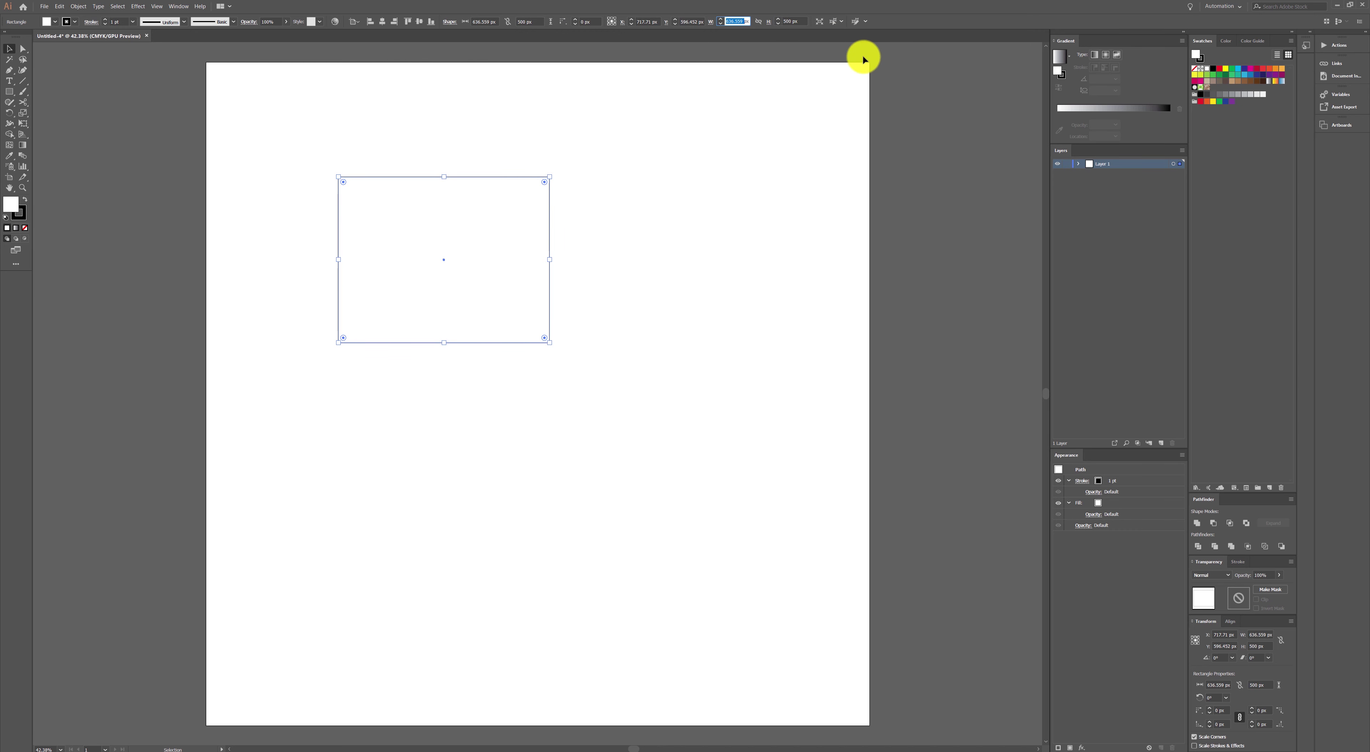
pyautogui.write('2')
pyautogui.press('BackSpace')
pyautogui.write('1000')
pyautogui.press('Return')
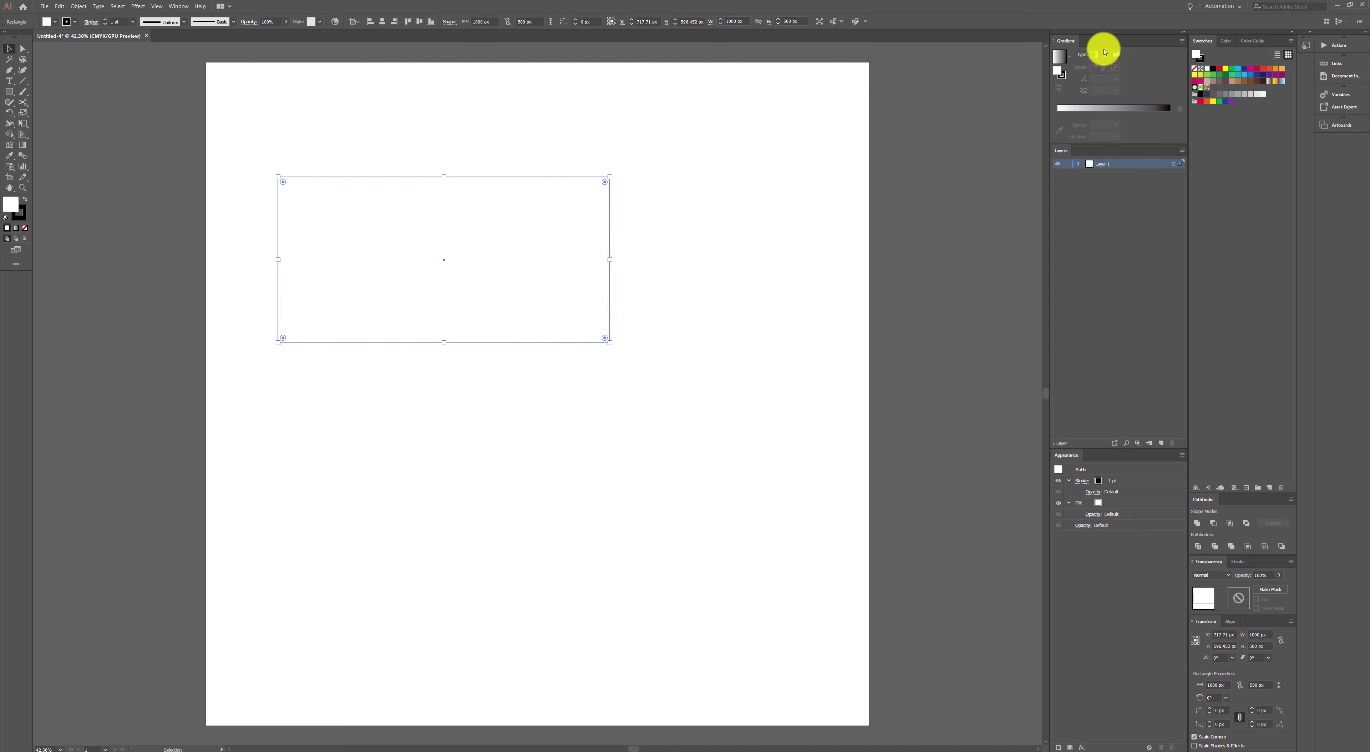
# Give the rectangle no stroke and a dark grey-to-black linear gradient, moved toward the top-left corner.
pyautogui.click(1194, 68)
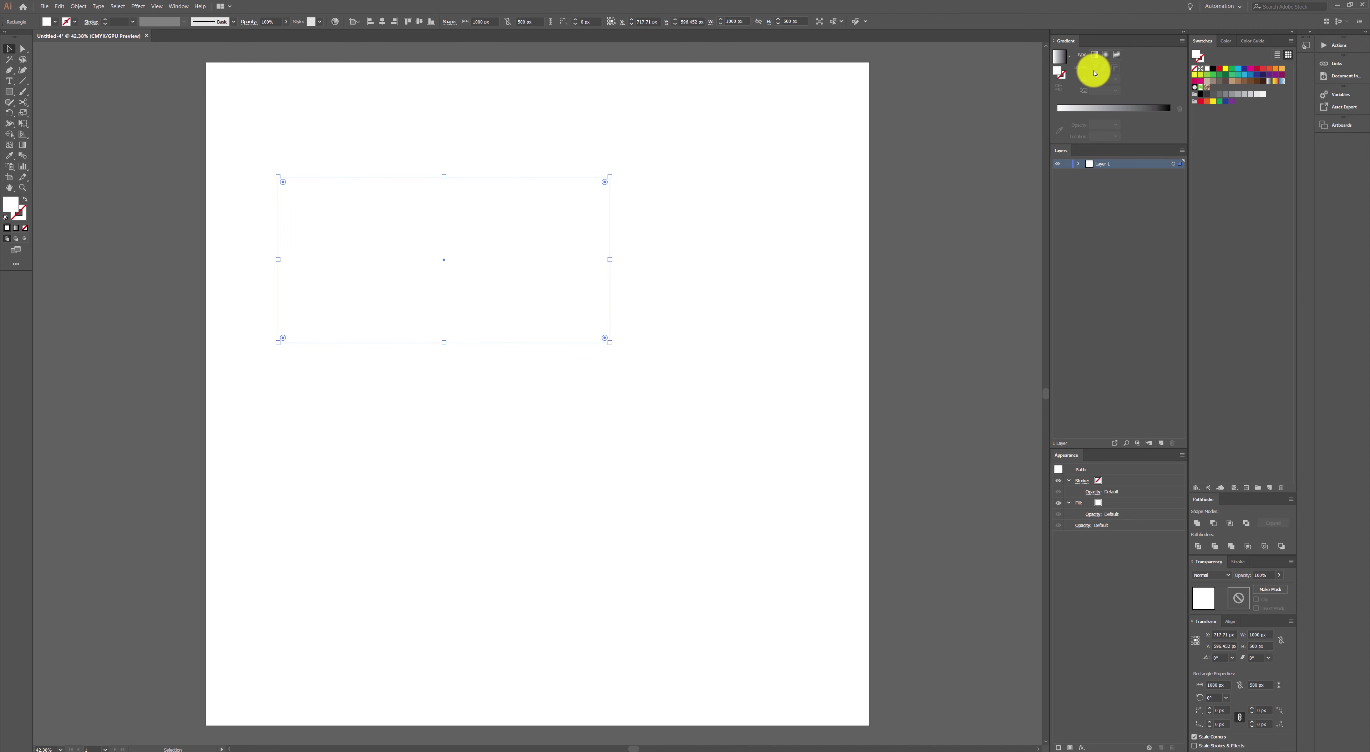
pyautogui.click(1059, 56)
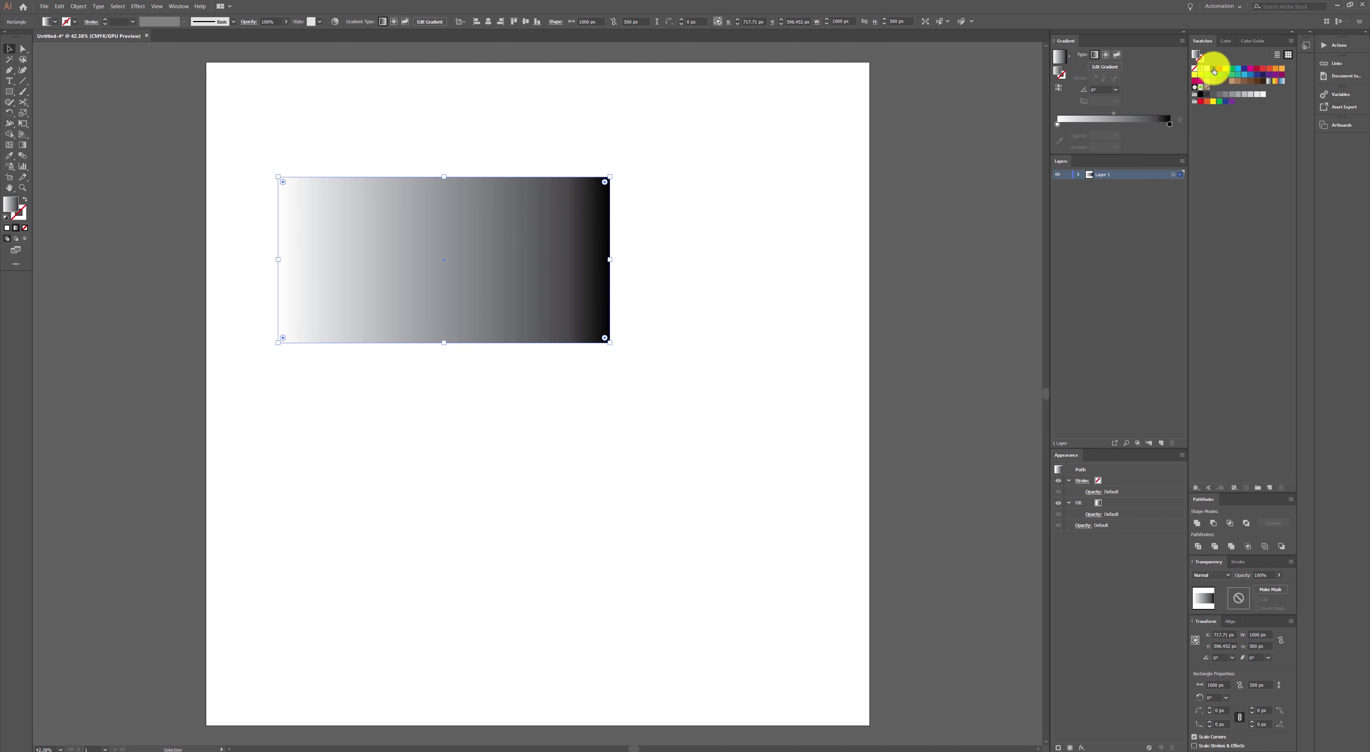
pyautogui.moveTo(1214, 71); pyautogui.dragTo(1170, 128)
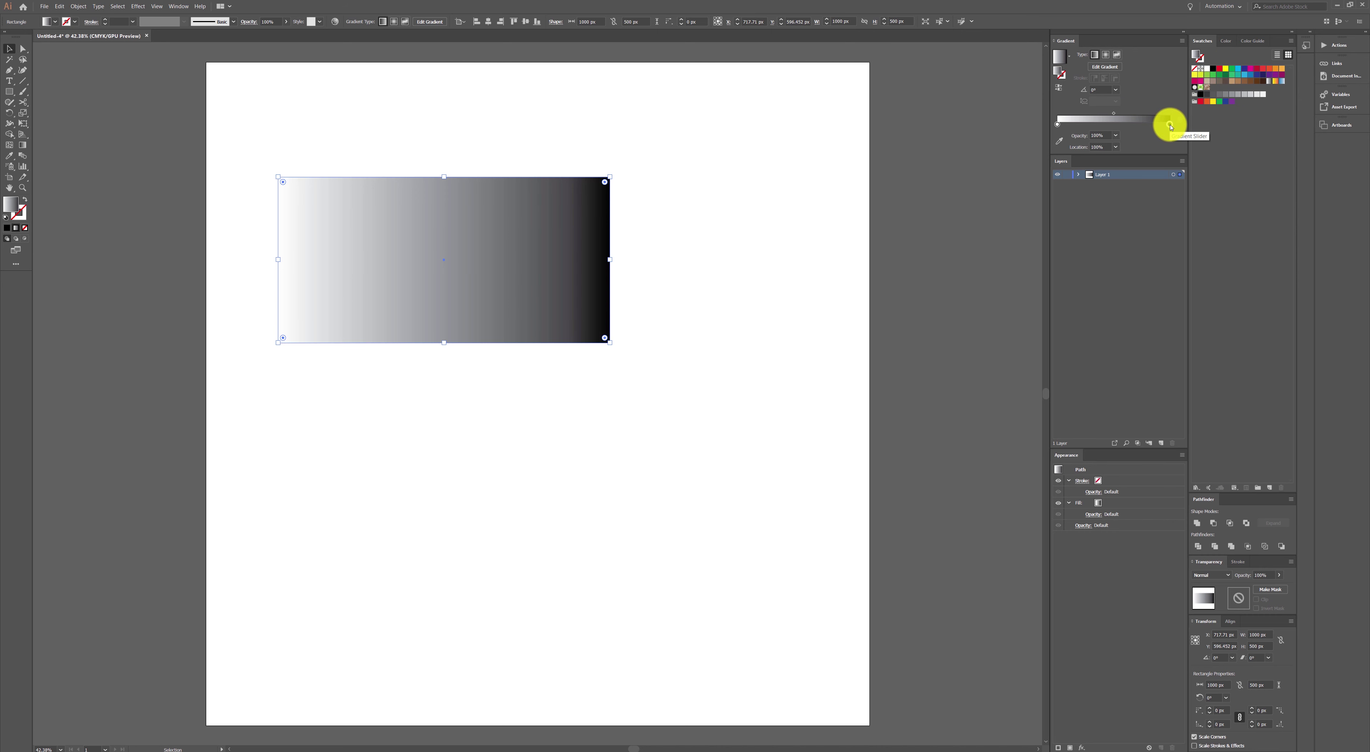
pyautogui.moveTo(1213, 94); pyautogui.dragTo(1057, 124)
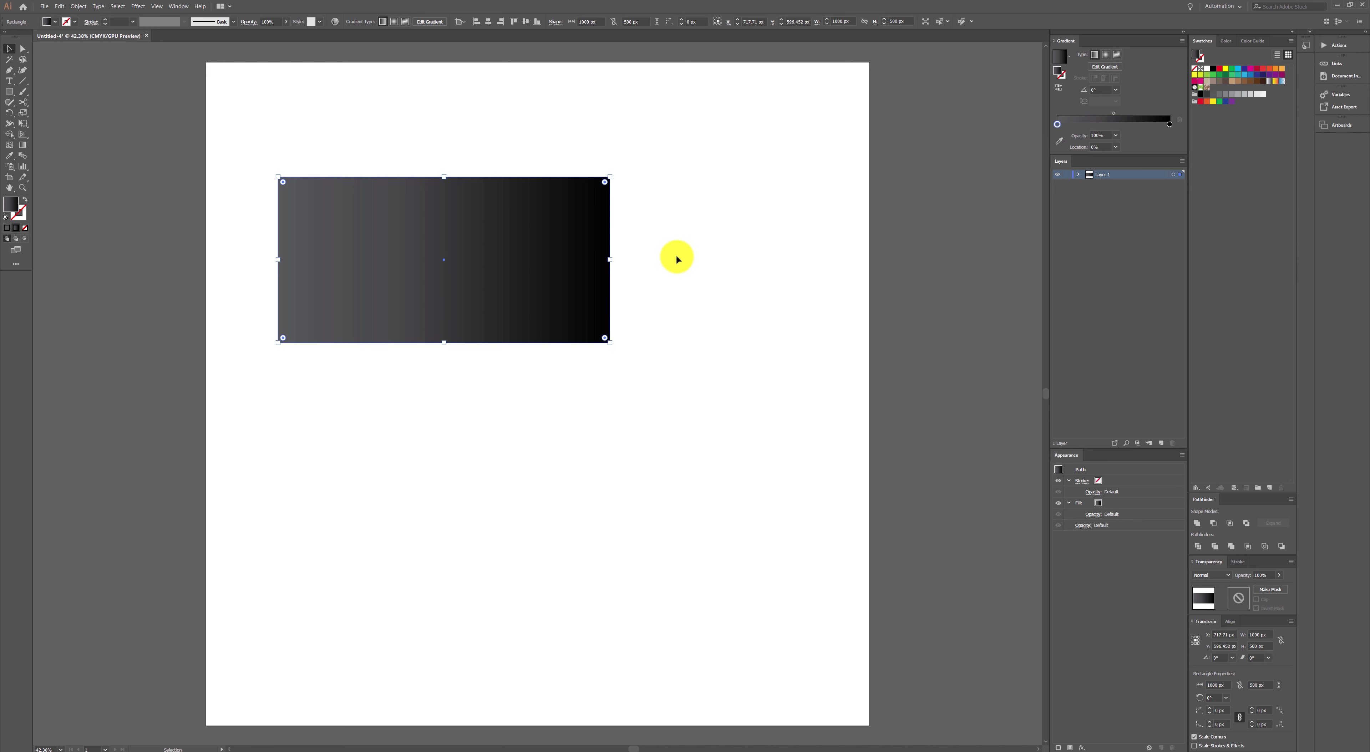
pyautogui.click(665, 259)
pyautogui.moveTo(518, 265)
pyautogui.mouseDown()
pyautogui.moveTo(508, 227)
pyautogui.moveTo(446, 157)
pyautogui.mouseUp()
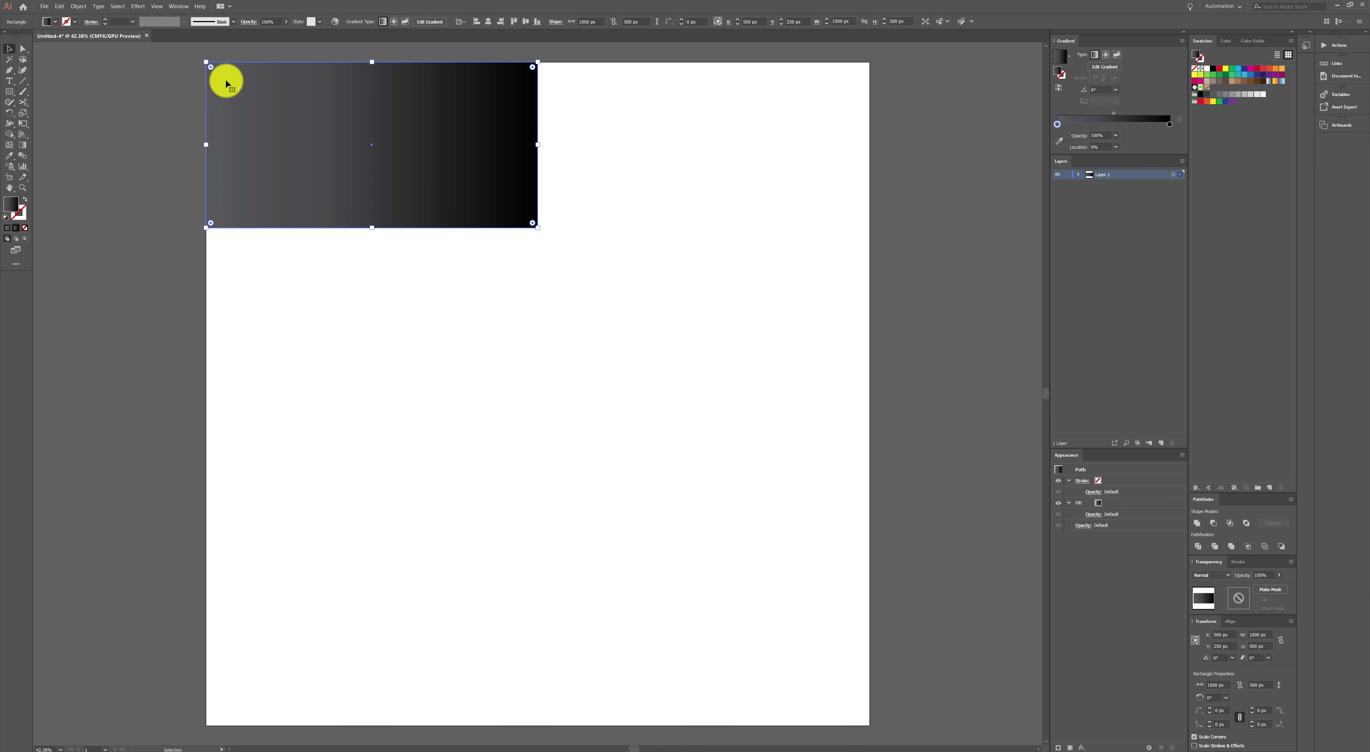
# Make three diagonal copies of the tile, each offset 500 px down and right.
pyautogui.moveTo(225, 78)
pyautogui.mouseDown()
pyautogui.moveTo(311, 200)
pyautogui.moveTo(392, 249)
pyautogui.mouseUp()
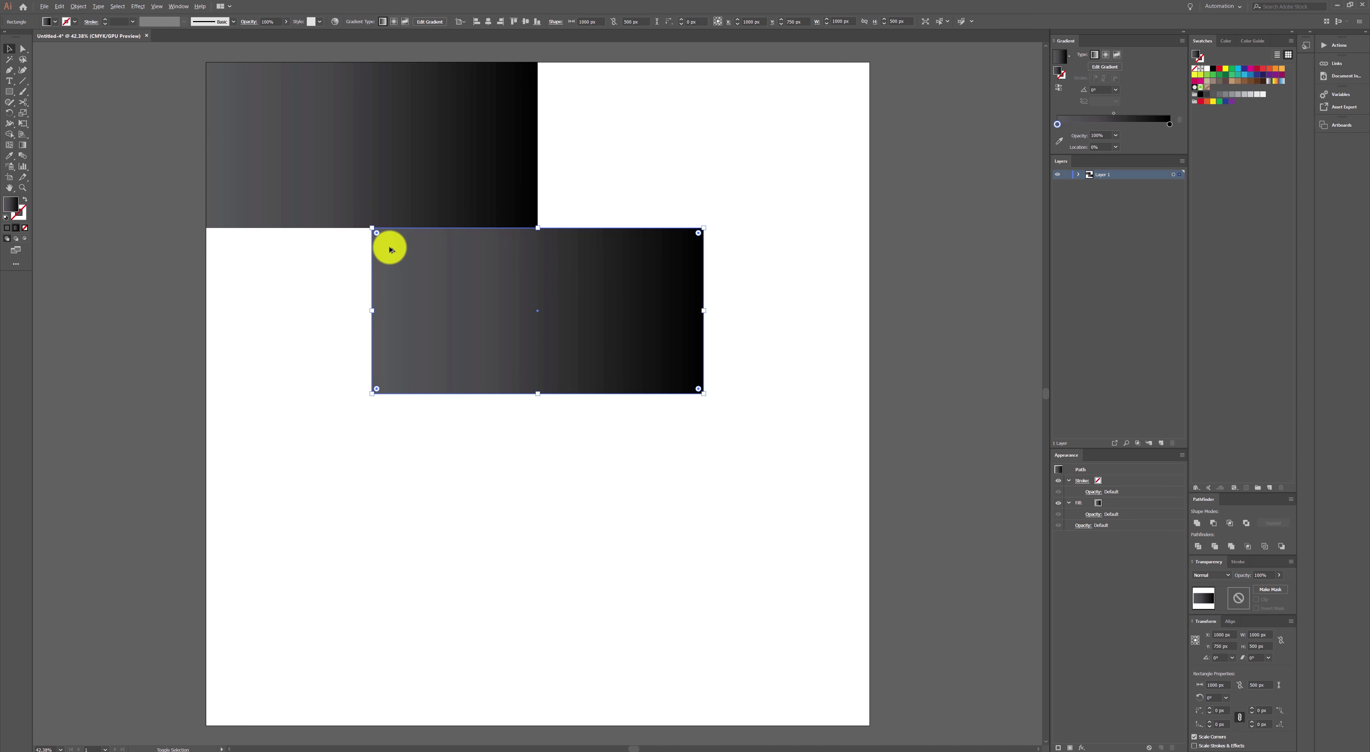
pyautogui.hotkey('ctrl', 'd')
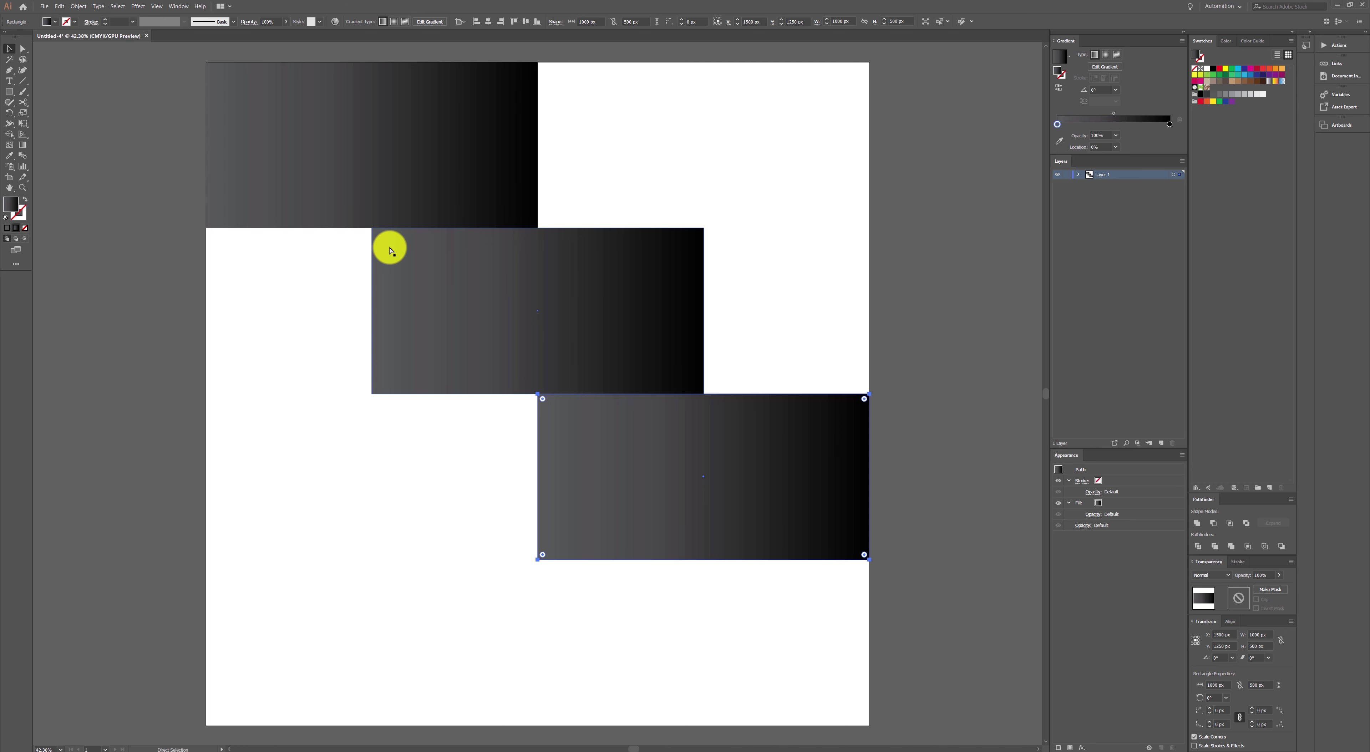
pyautogui.hotkey('ctrl', 'd')
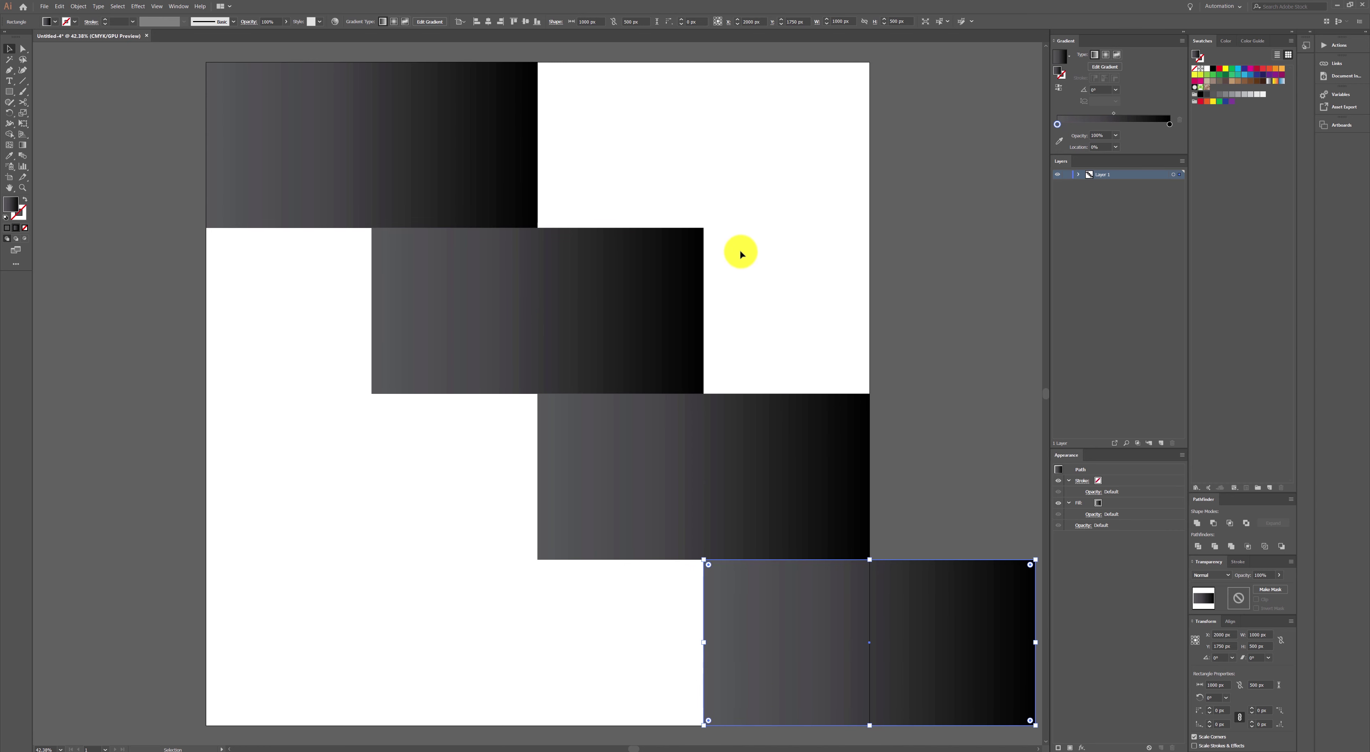
pyautogui.click(745, 259)
pyautogui.hotkey('ctrl', '-')
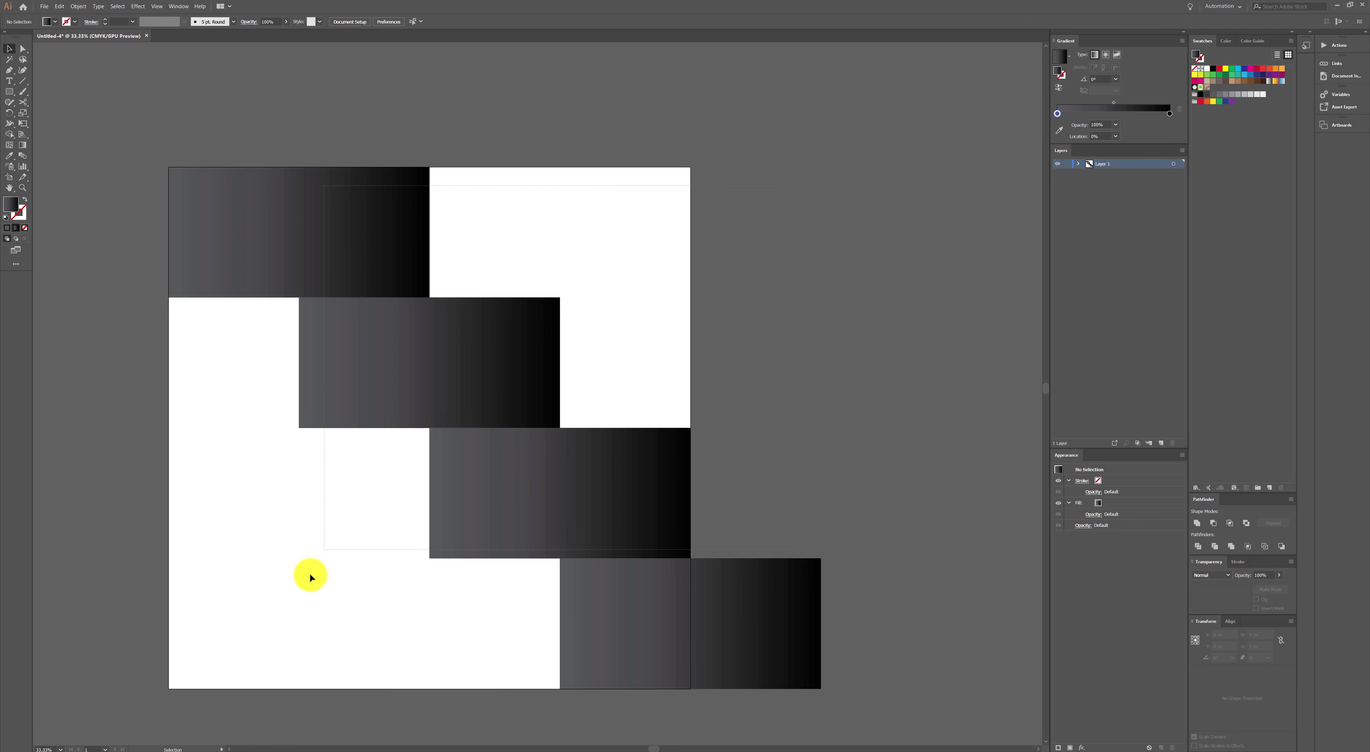
# Darken all four tiles' left gradient stop and add a 90°-rotated copy straddling the top edge.
pyautogui.hotkey('ctrl', 'a')
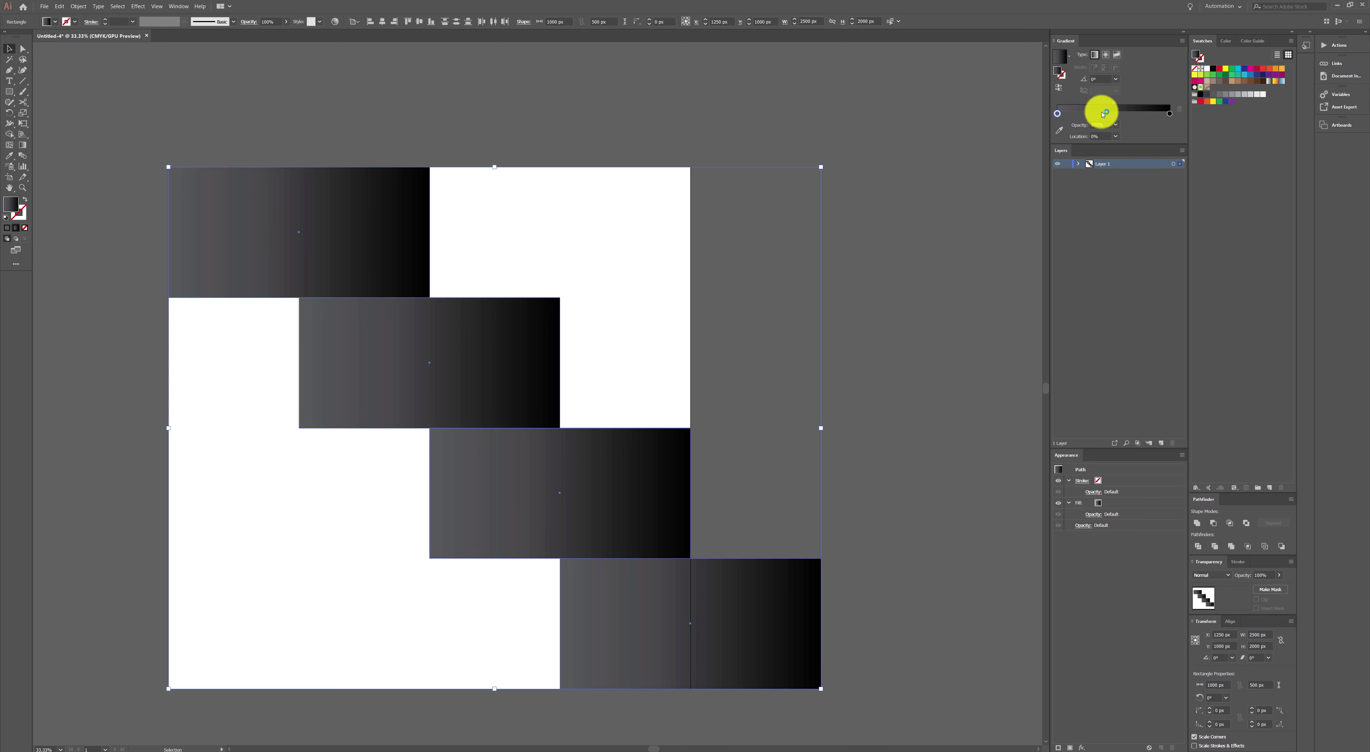
pyautogui.moveTo(1208, 96); pyautogui.dragTo(1056, 113)
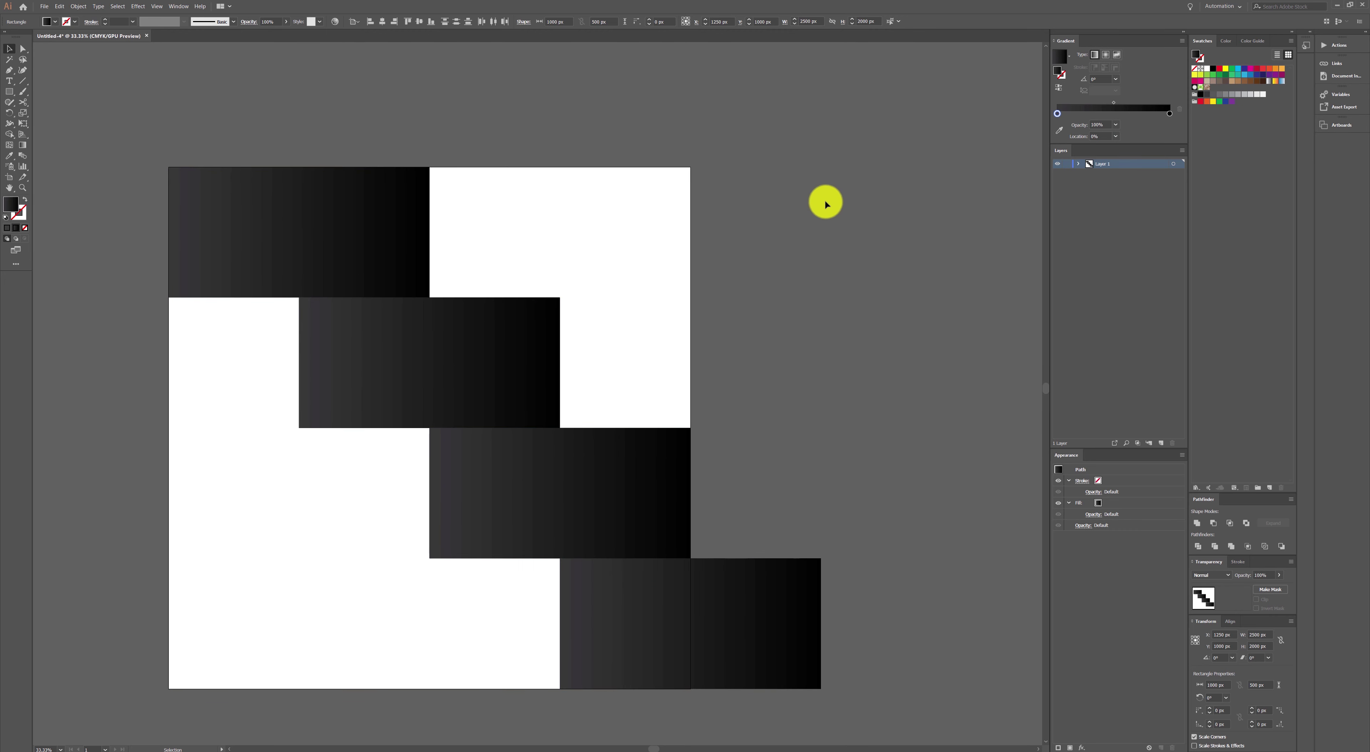
pyautogui.click(362, 221)
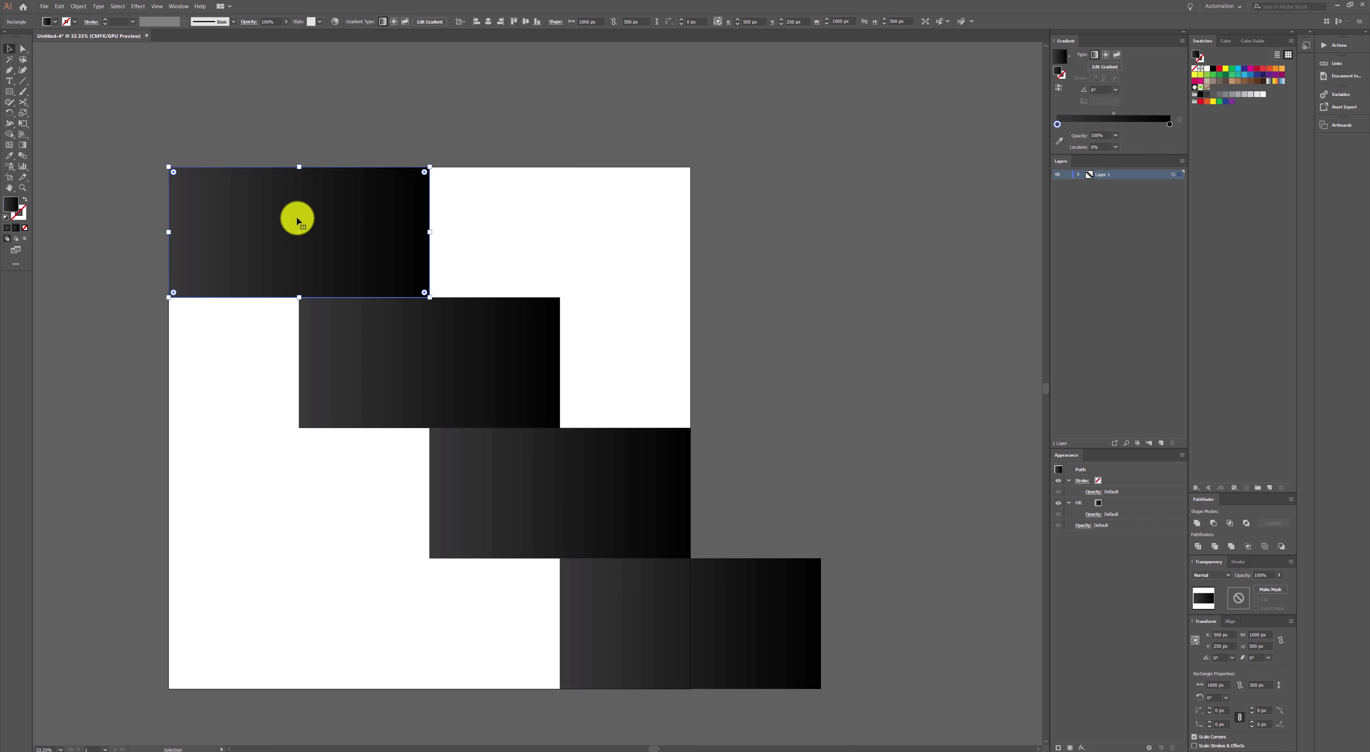
pyautogui.keyDown('alt'); pyautogui.moveTo(263, 239); pyautogui.dragTo(656, 228); pyautogui.keyUp('alt')
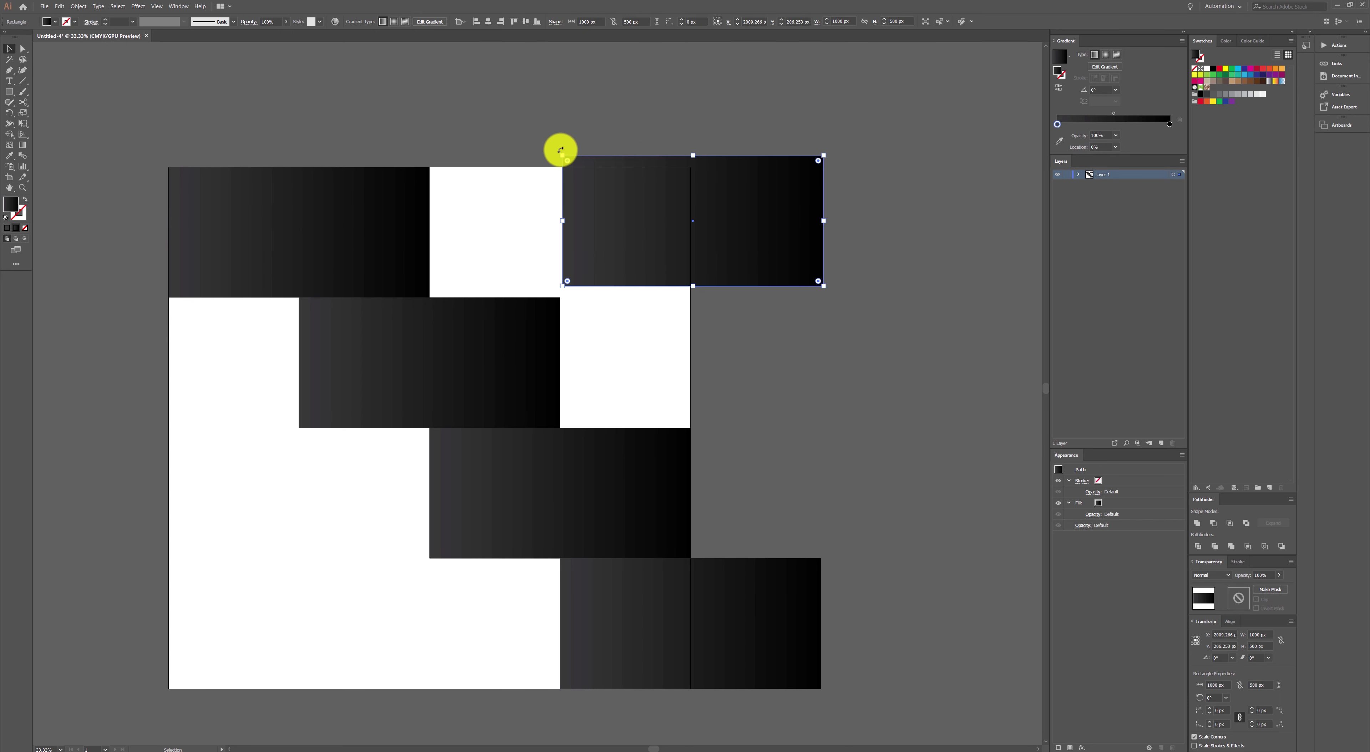
pyautogui.moveTo(561, 150)
pyautogui.mouseDown()
pyautogui.moveTo(616, 296)
pyautogui.moveTo(640, 321)
pyautogui.moveTo(671, 319)
pyautogui.moveTo(484, 262)
pyautogui.mouseUp()
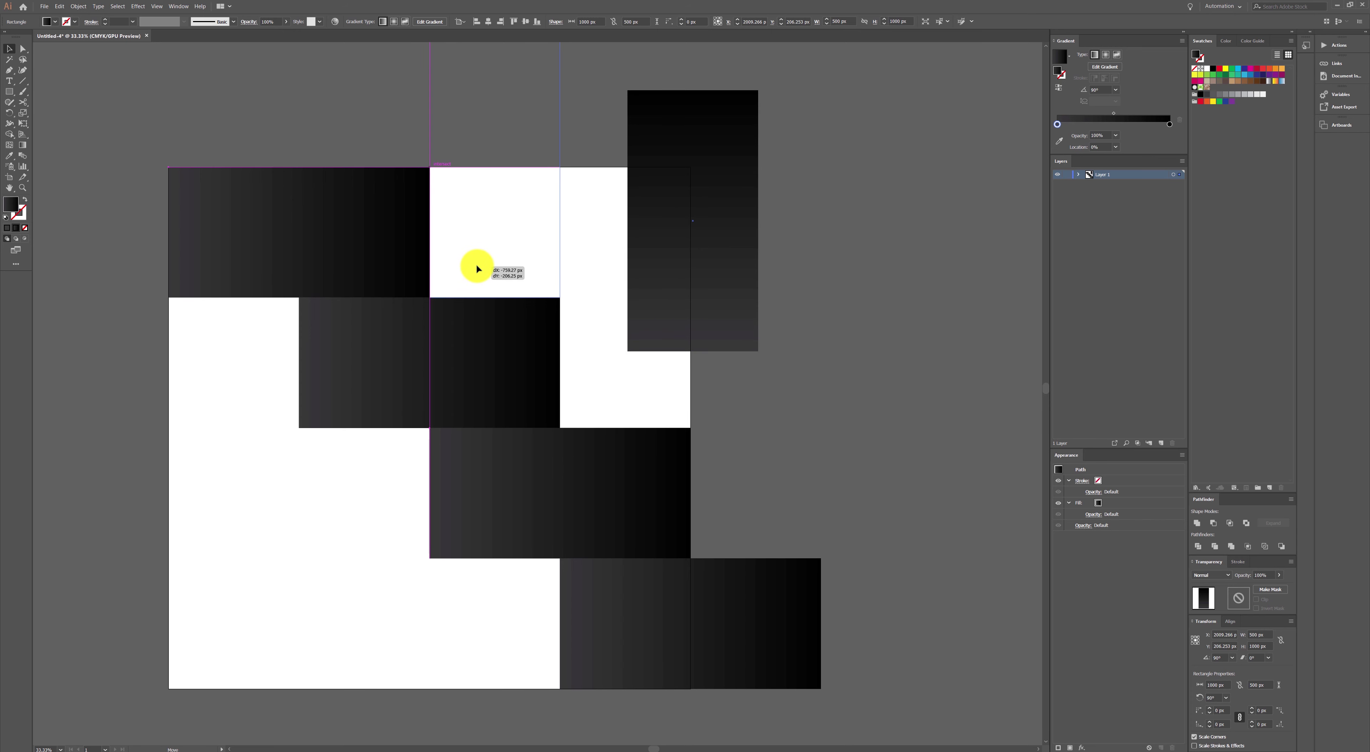
pyautogui.moveTo(484, 265); pyautogui.dragTo(477, 266)
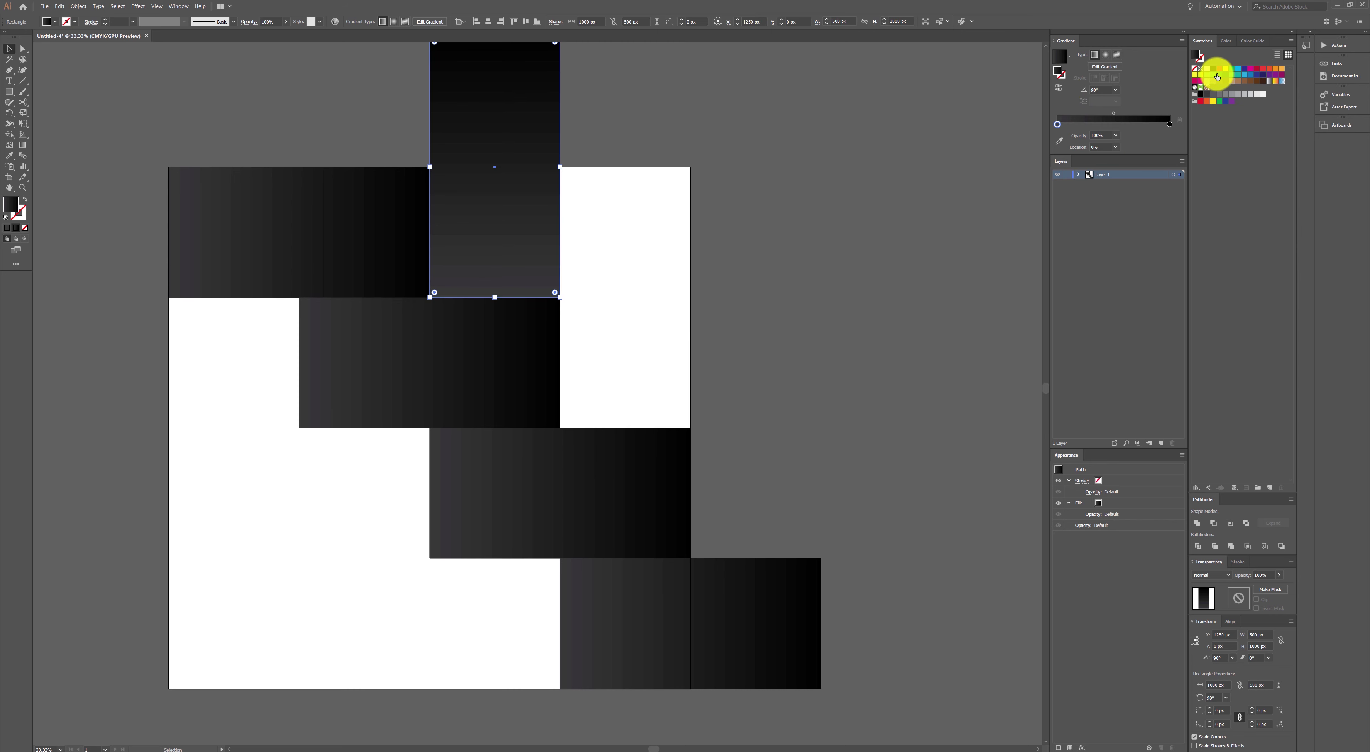
# Recolour the upright tile's gradient stops with grey swatches to make it lighter.
pyautogui.moveTo(1206, 70); pyautogui.dragTo(1057, 124)
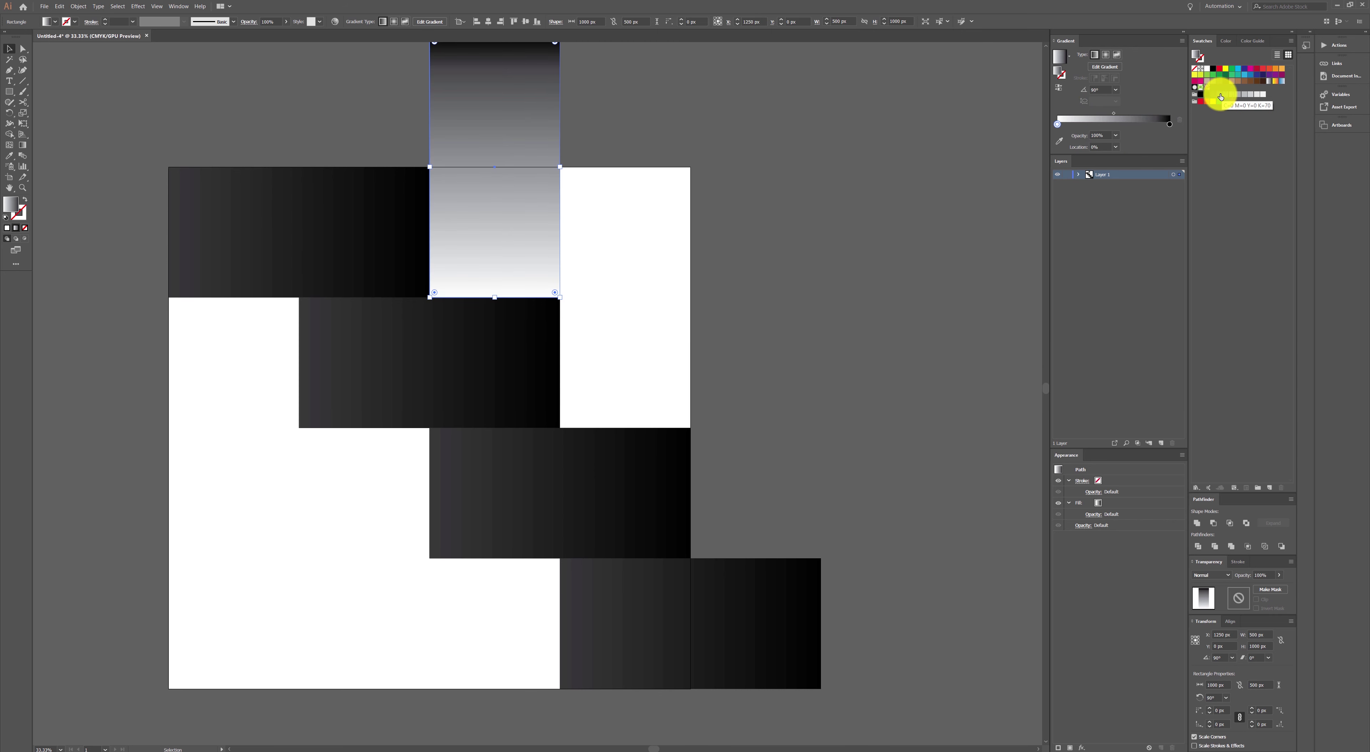
pyautogui.moveTo(1221, 96); pyautogui.dragTo(1170, 126)
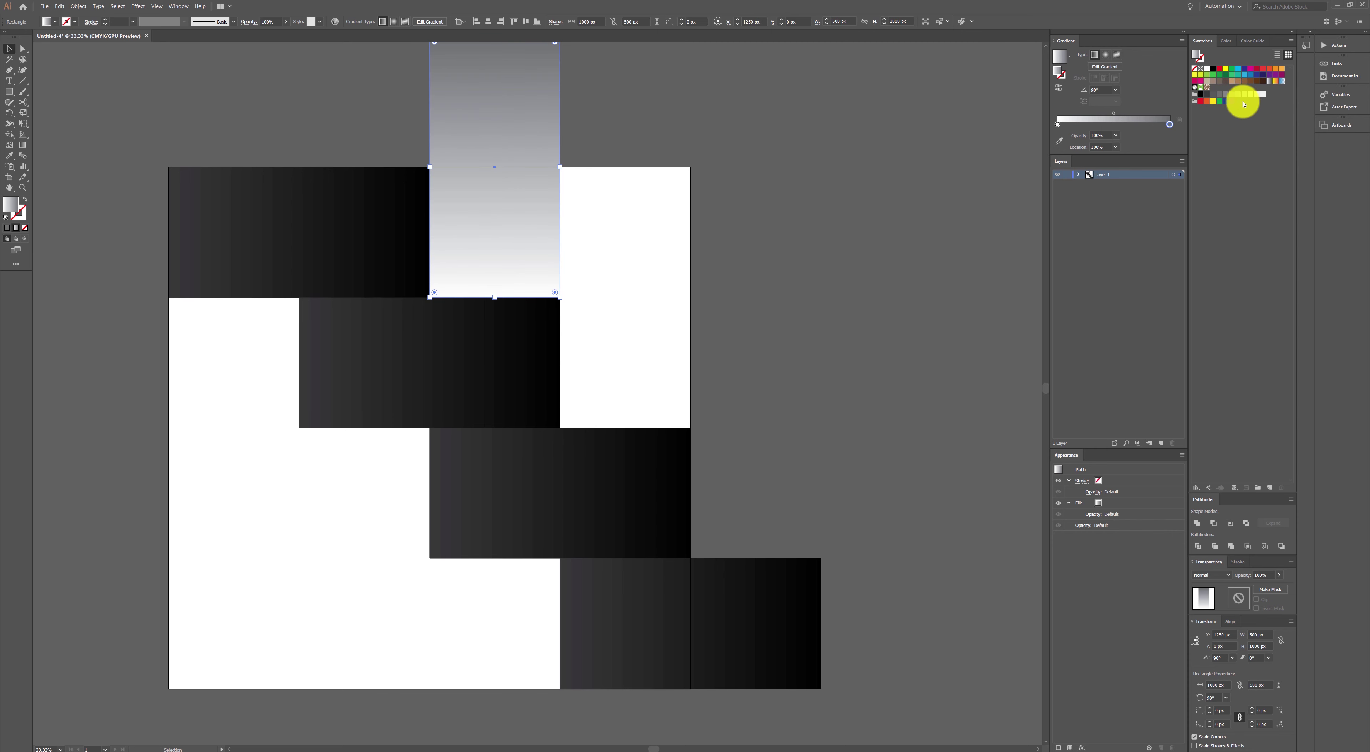
pyautogui.moveTo(1234, 97); pyautogui.dragTo(1057, 125)
pyautogui.moveTo(1215, 98); pyautogui.dragTo(1170, 126)
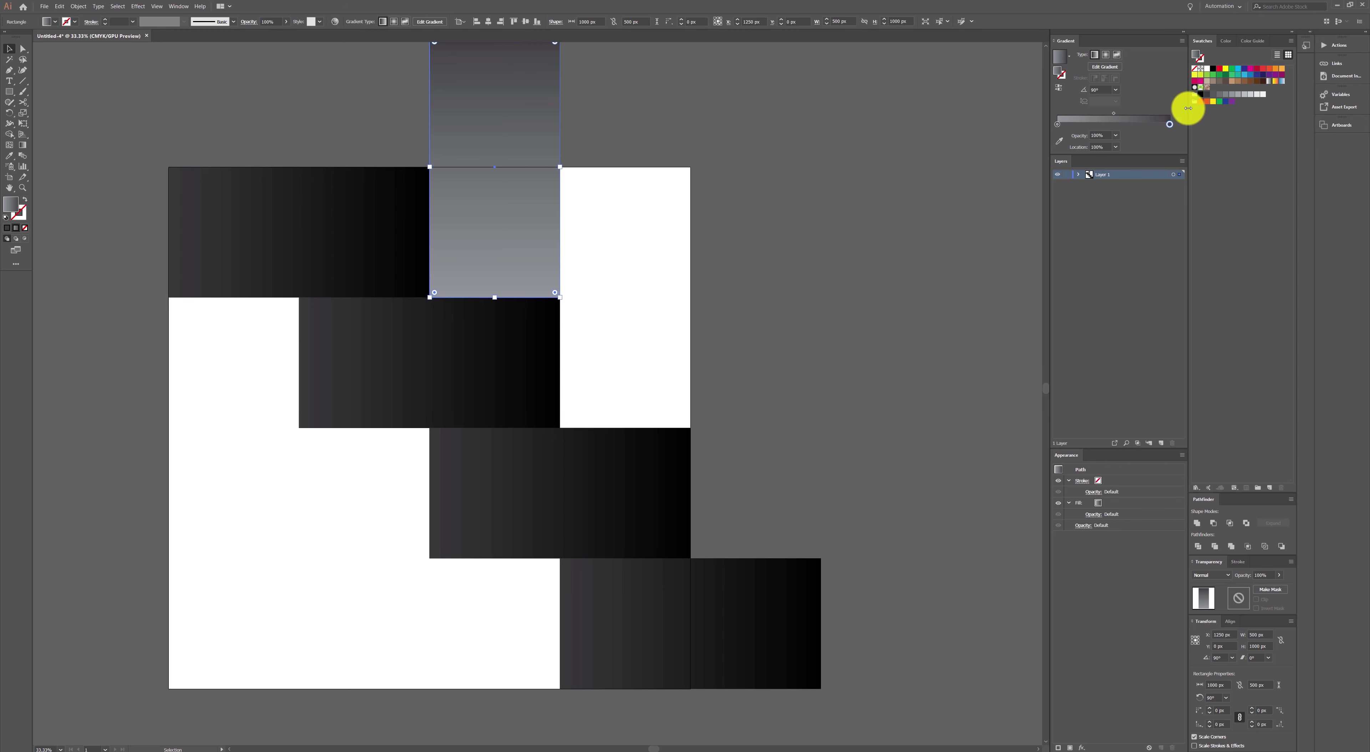
pyautogui.moveTo(1214, 98); pyautogui.dragTo(1057, 124)
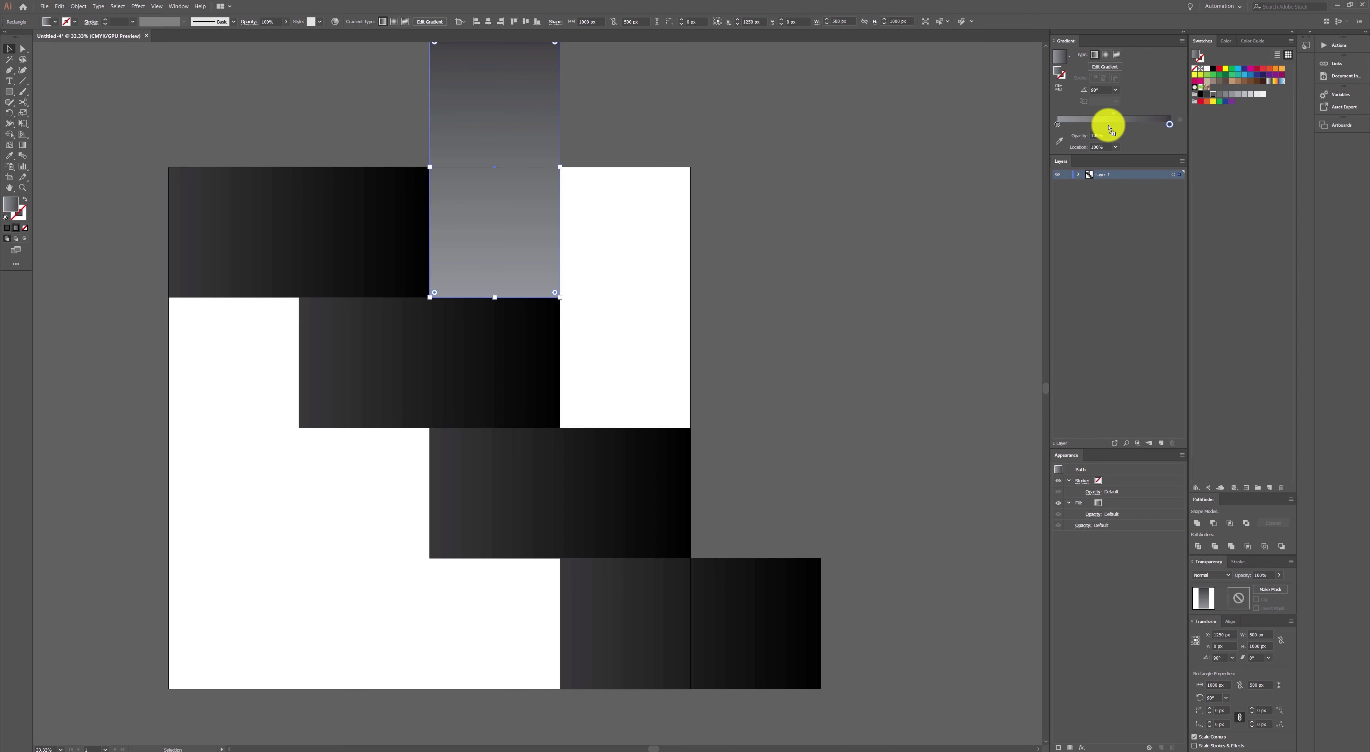
pyautogui.moveTo(1206, 97)
pyautogui.mouseDown()
pyautogui.moveTo(1171, 130)
pyautogui.moveTo(1057, 124)
pyautogui.mouseUp()
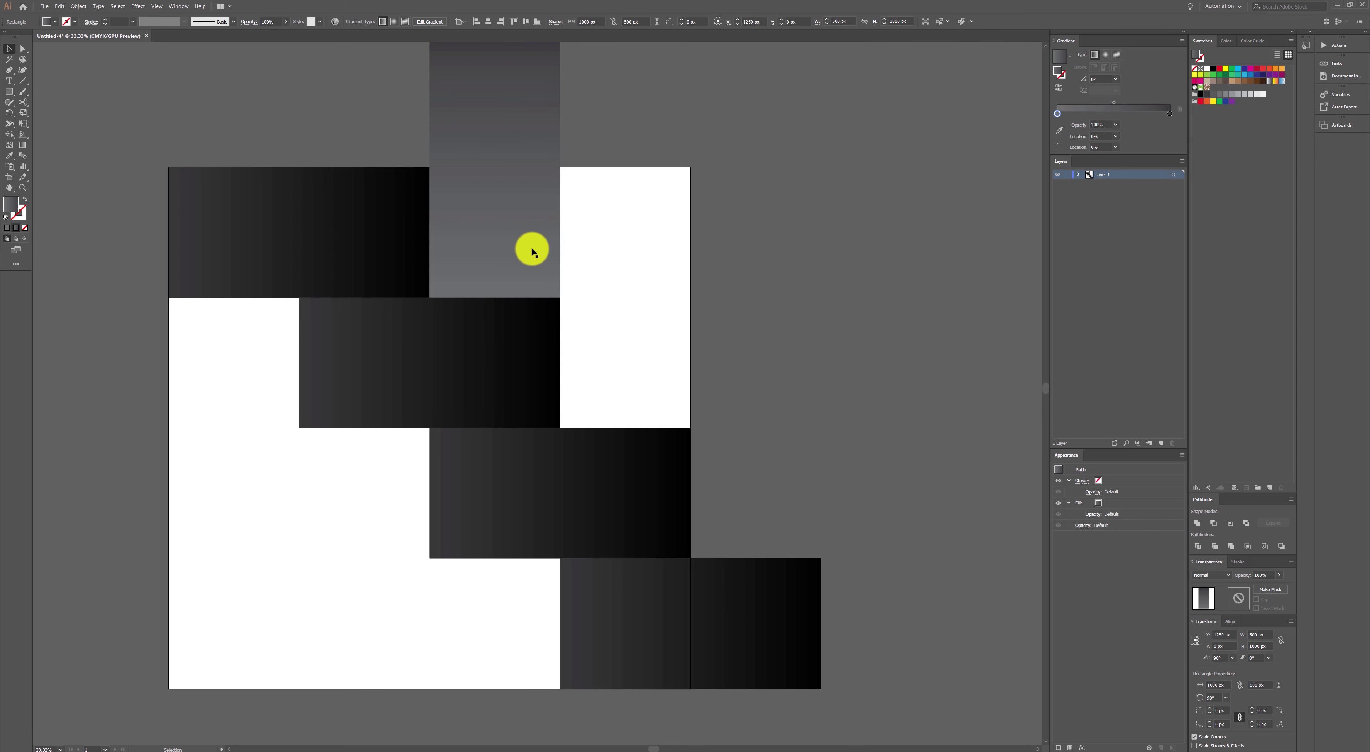
# Copy the grey upright tile one cell down-right into the white right column.
pyautogui.click(523, 238)
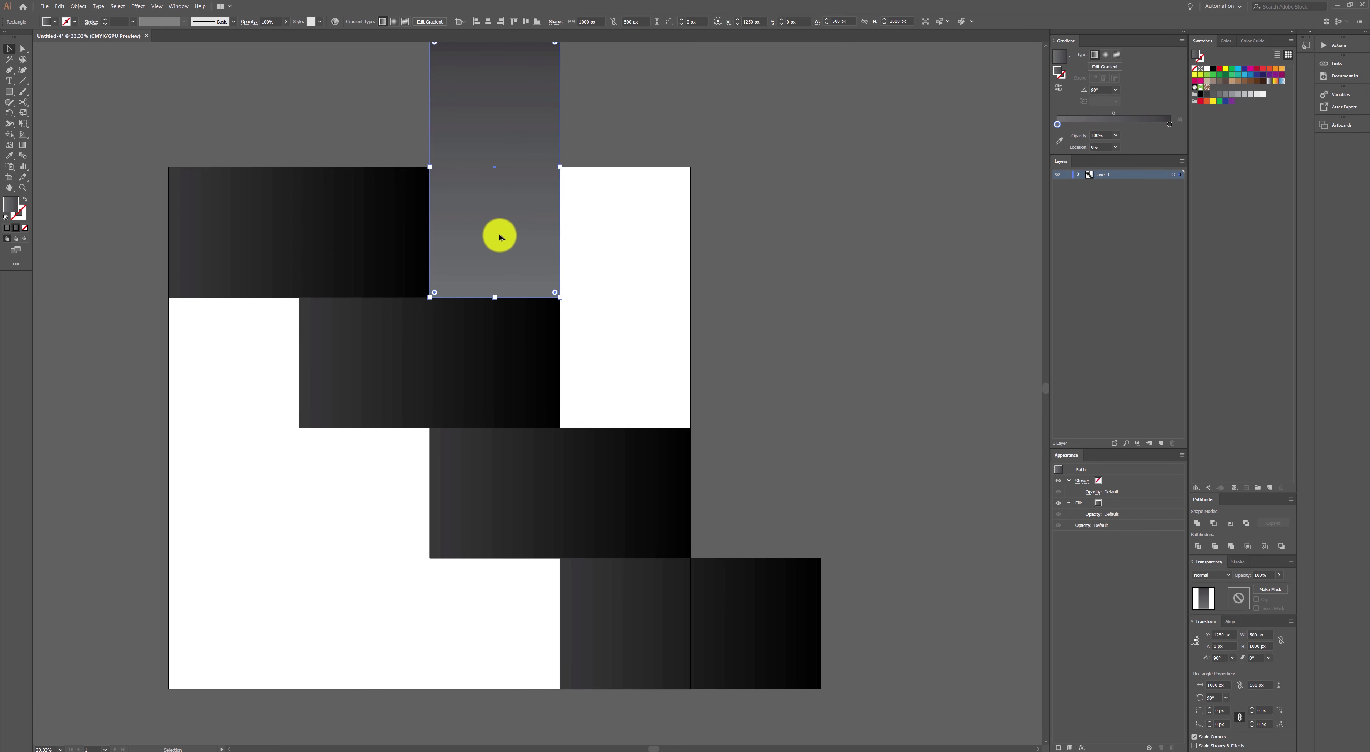
pyautogui.moveTo(499, 238); pyautogui.dragTo(628, 366)
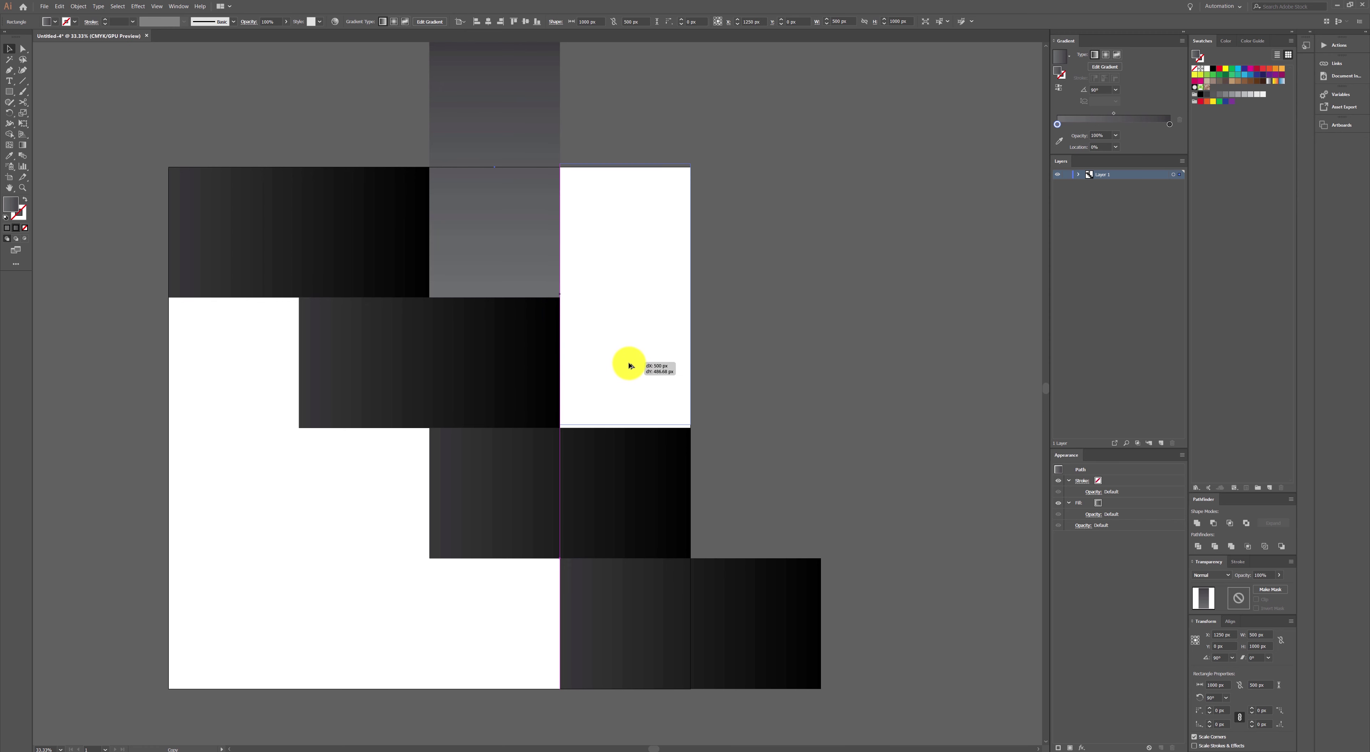
pyautogui.moveTo(629, 366); pyautogui.dragTo(628, 367)
pyautogui.click(737, 303)
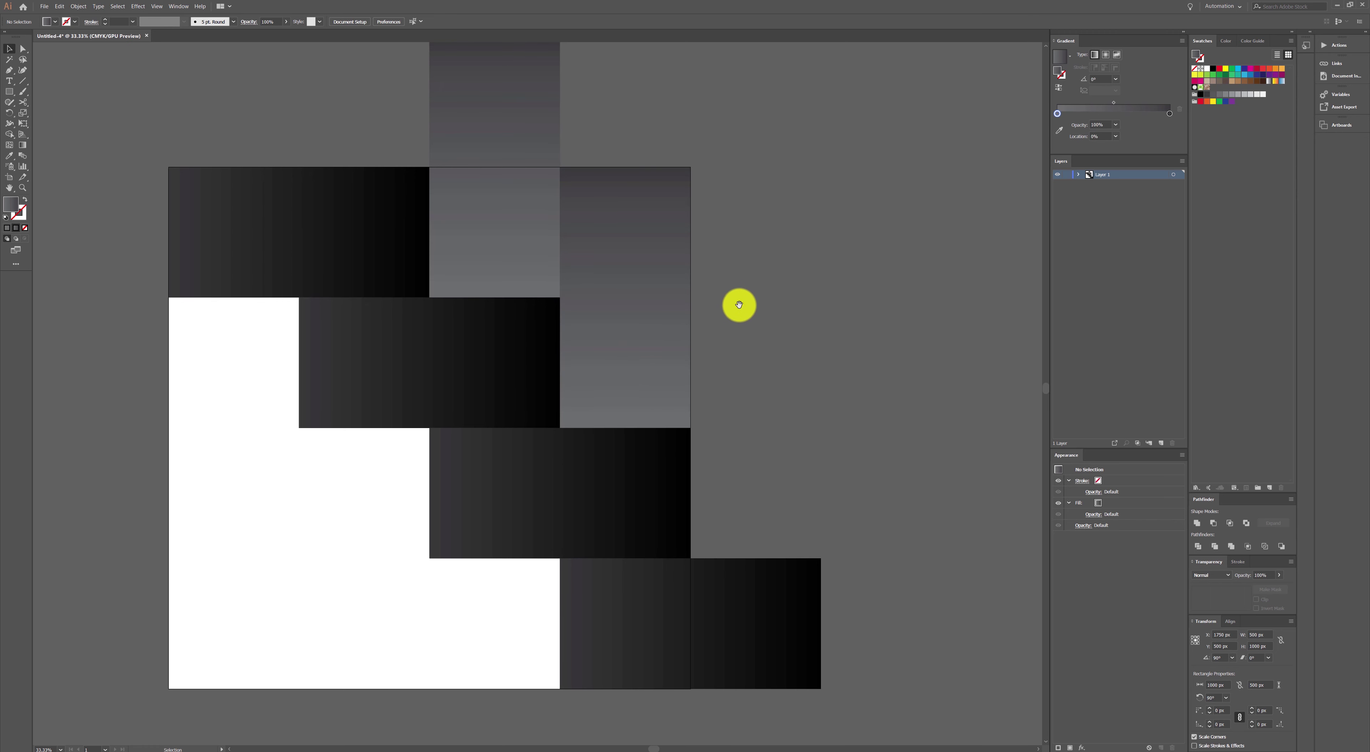
pyautogui.moveTo(737, 302); pyautogui.dragTo(796, 276)
# Copy the middle and right-column grey tiles down-left over the lower-left white cells.
pyautogui.click(557, 117)
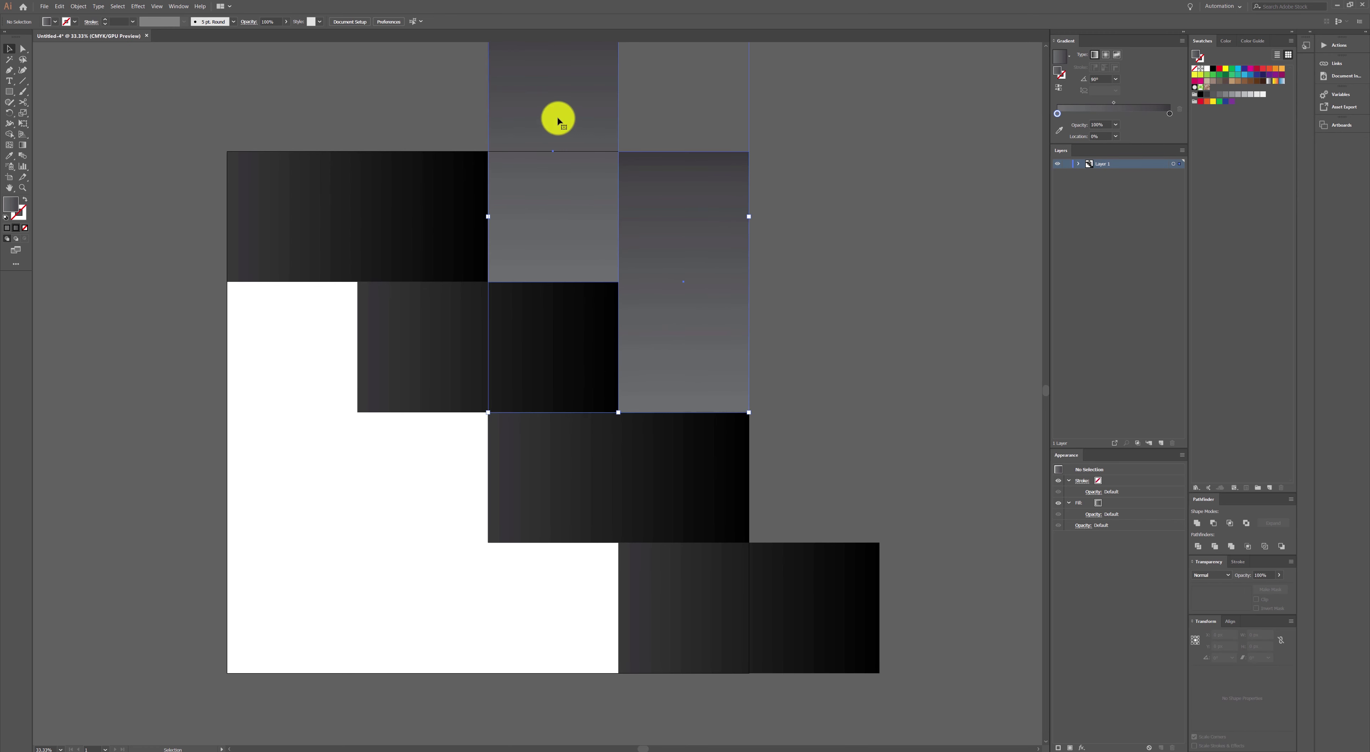
pyautogui.moveTo(567, 84); pyautogui.dragTo(307, 347)
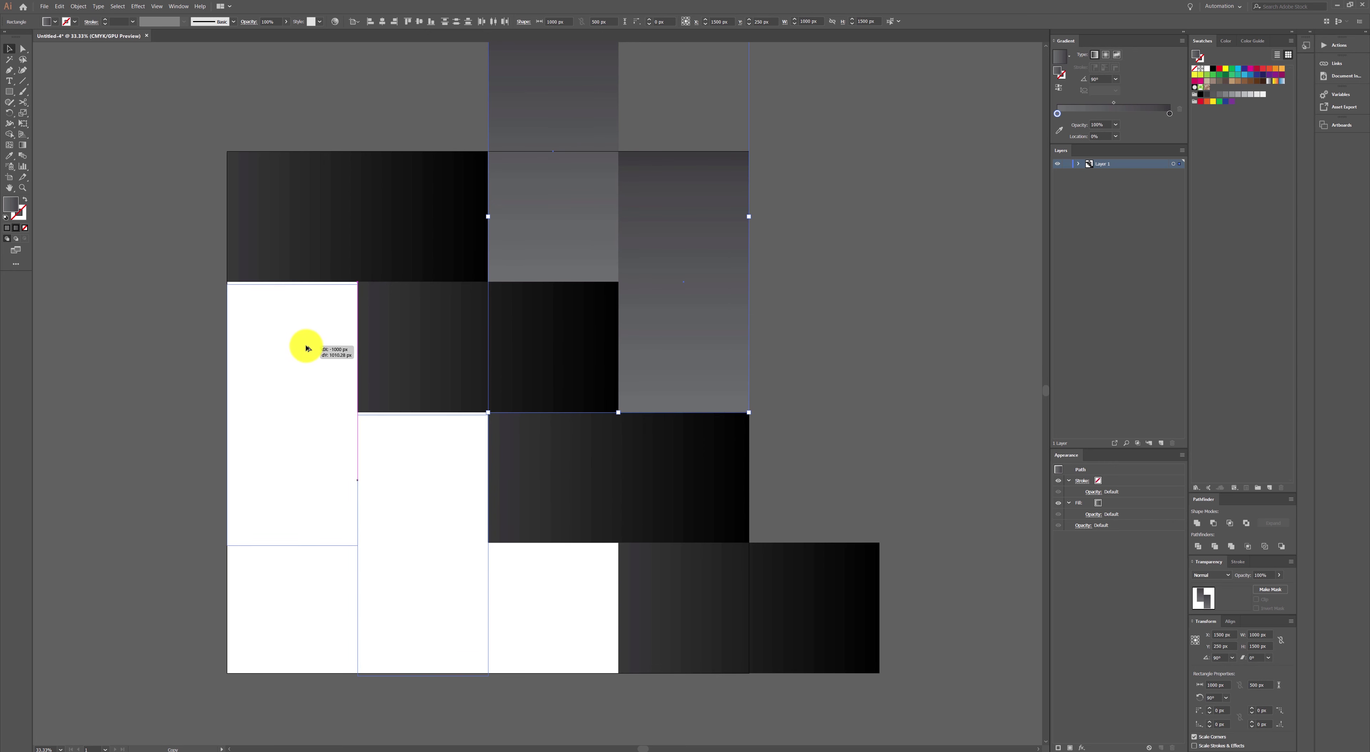
pyautogui.moveTo(308, 347); pyautogui.dragTo(308, 347)
pyautogui.click(133, 330)
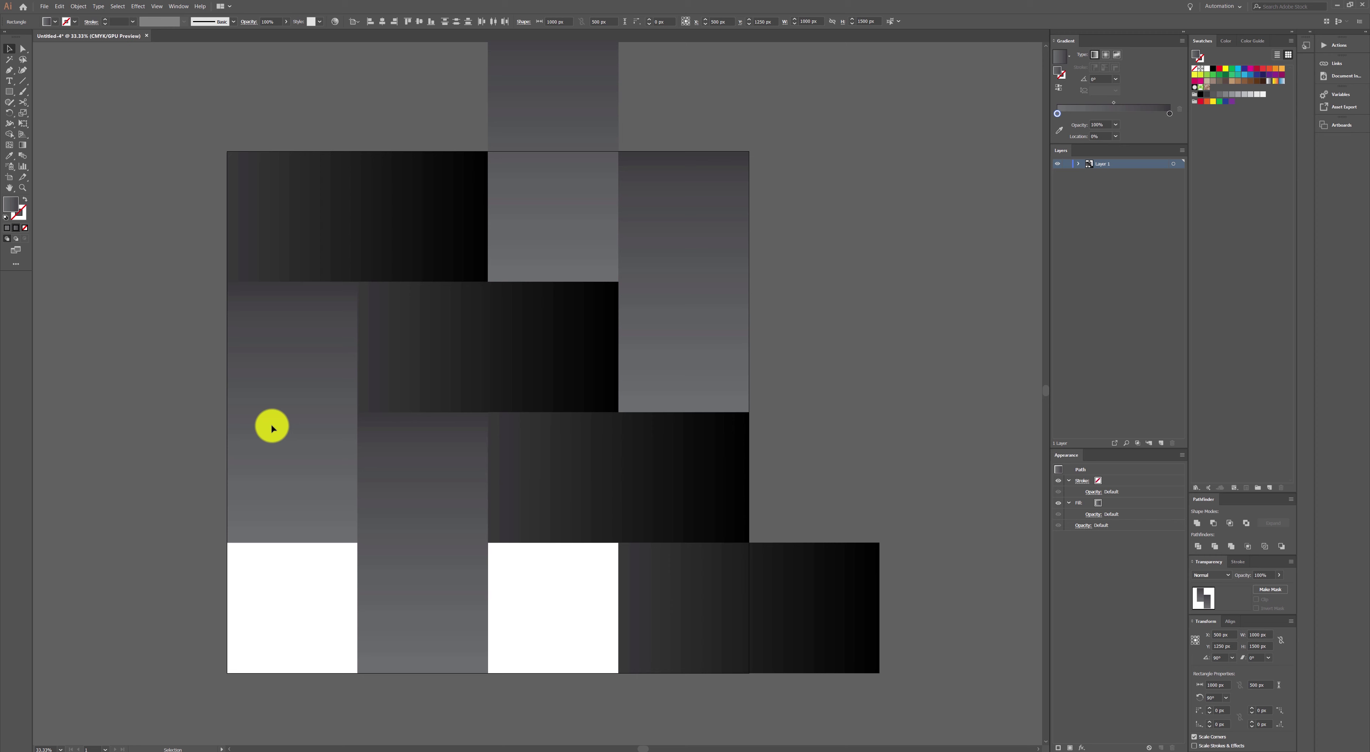
# Copy the second-column grey tile into the gap below the third column.
pyautogui.click(384, 513)
pyautogui.scroll(-3, 386, 508)
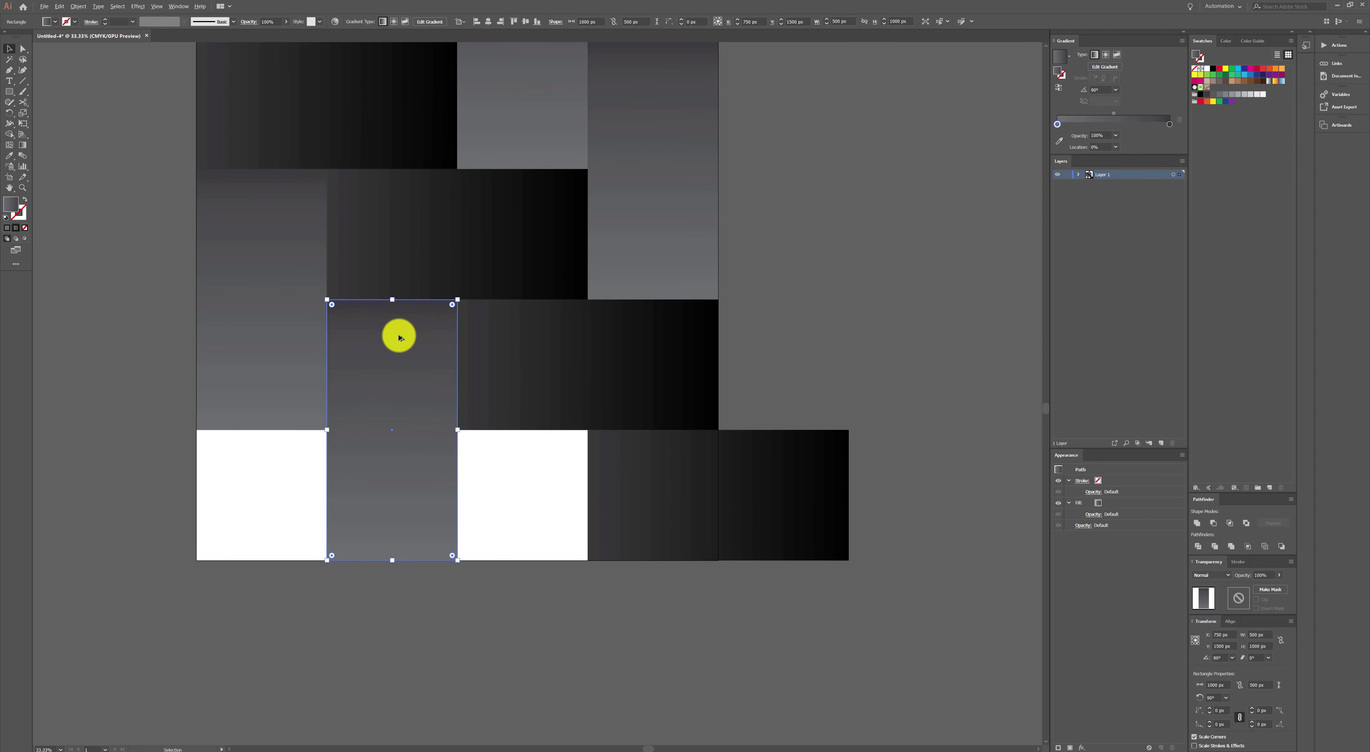
pyautogui.moveTo(399, 352); pyautogui.dragTo(526, 468)
pyautogui.click(697, 606)
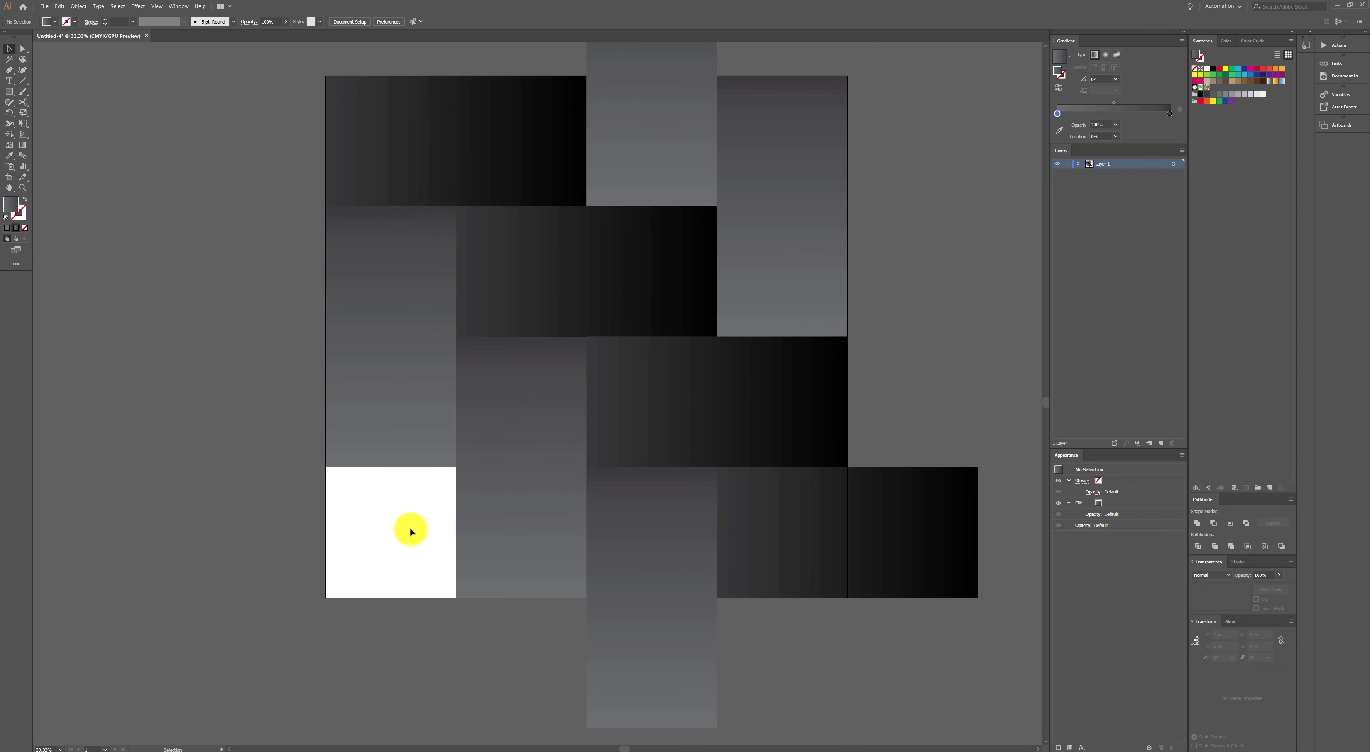
# Copy the bottom-right dark strip to the bottom row's left end, filling the last white square.
pyautogui.click(875, 524)
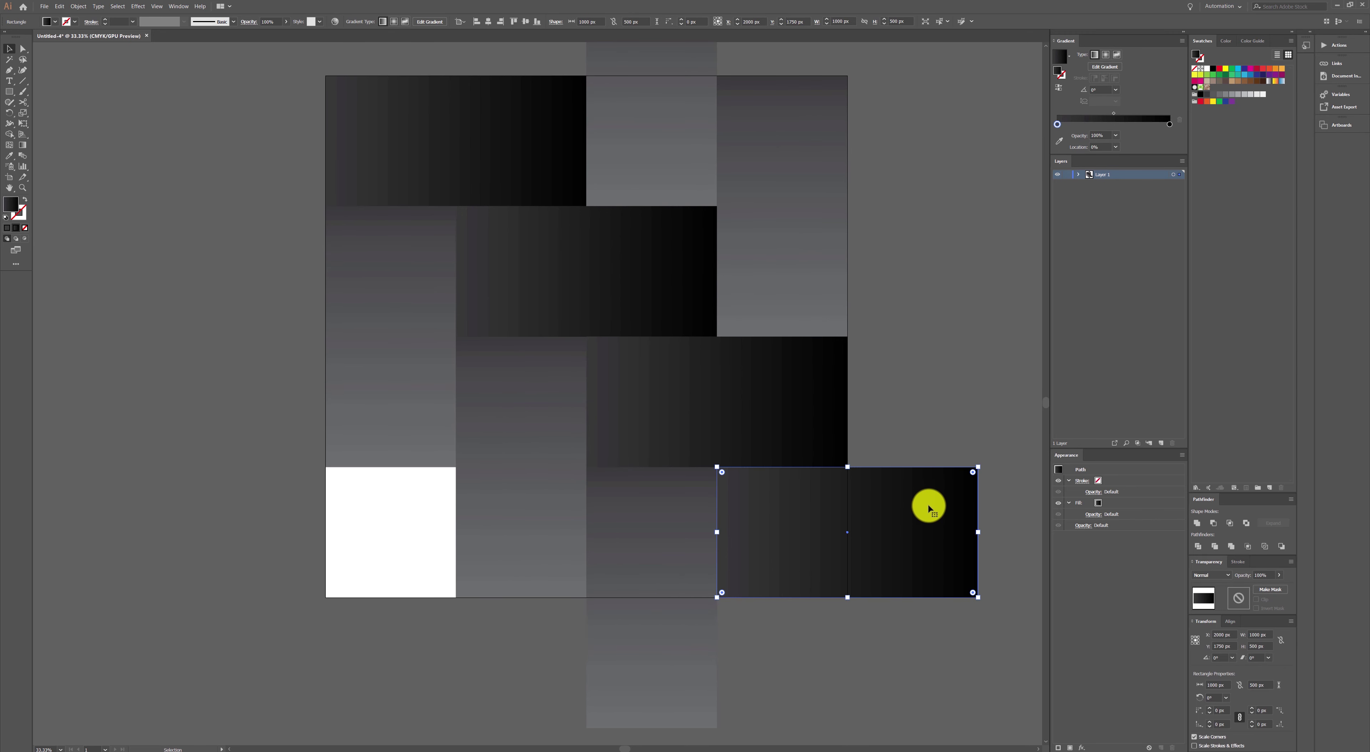
pyautogui.moveTo(942, 496); pyautogui.dragTo(419, 497)
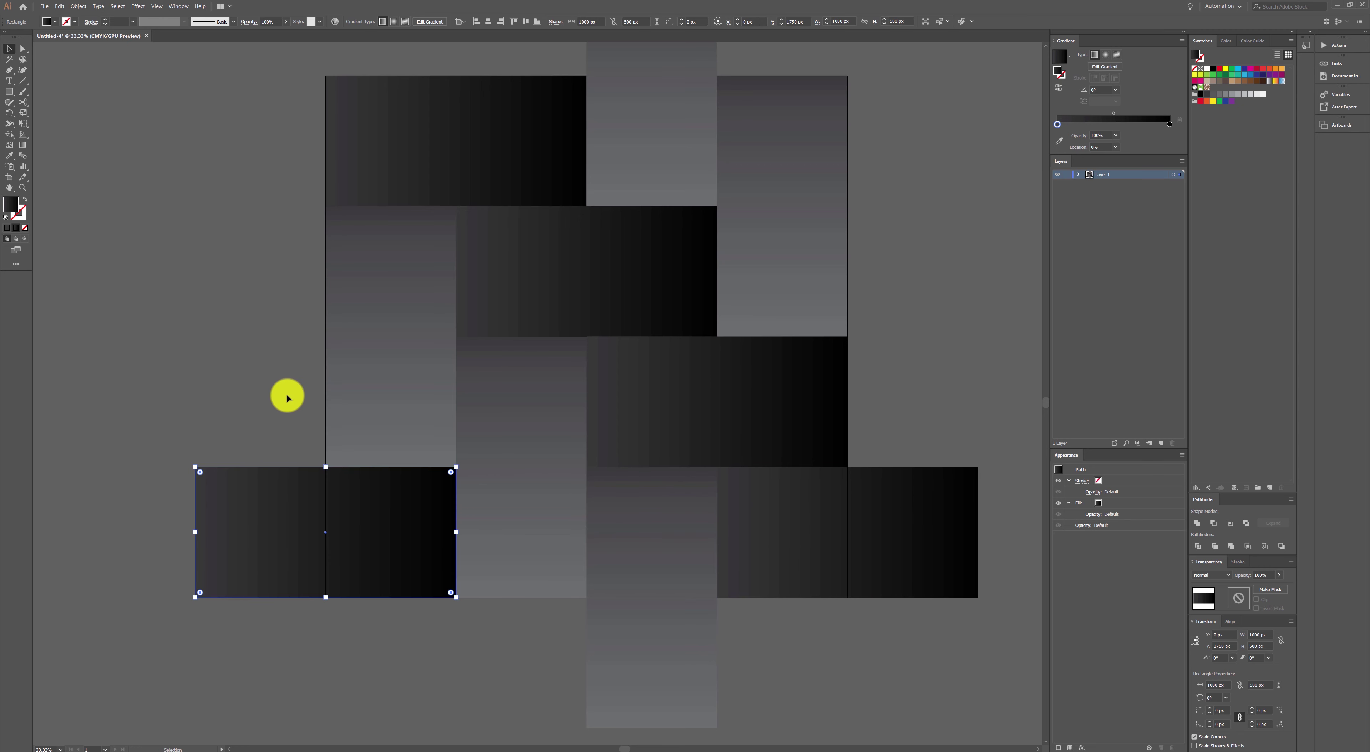
pyautogui.click(293, 372)
pyautogui.scroll(-1, 295, 372)
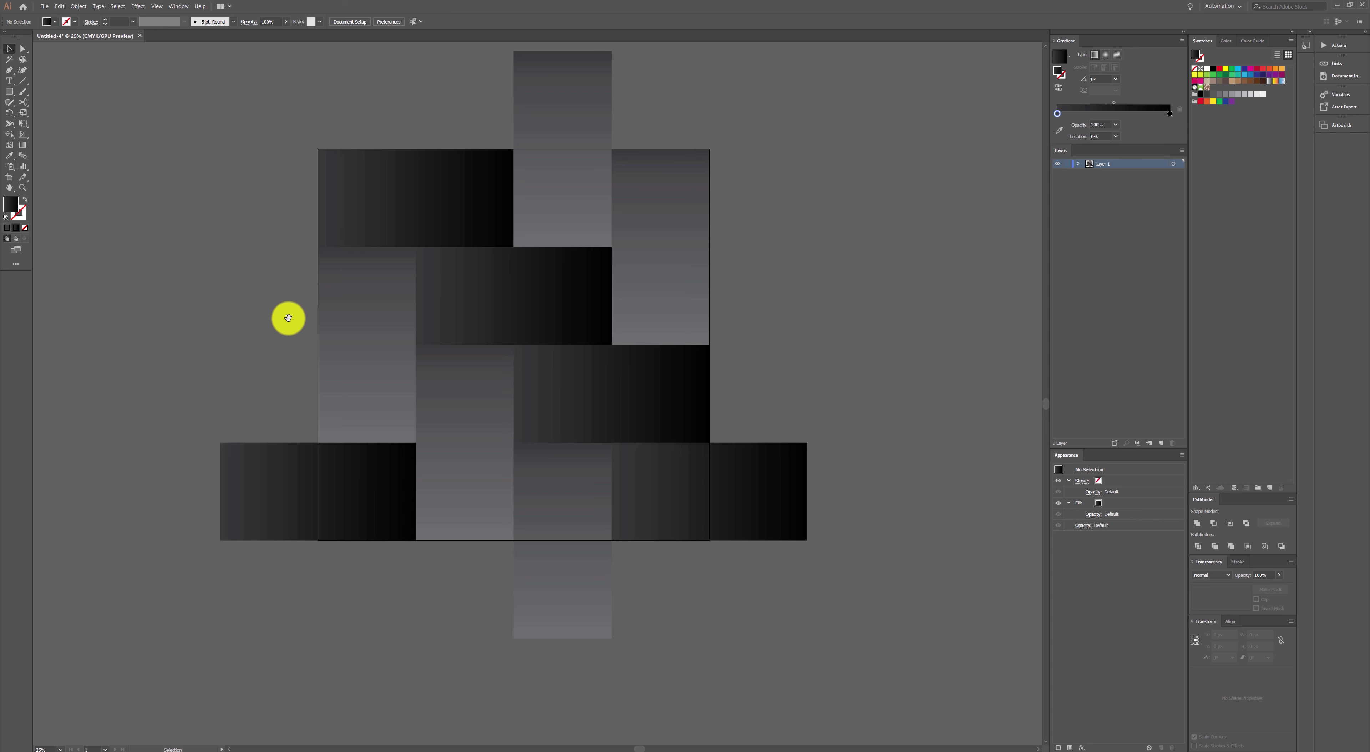
pyautogui.moveTo(284, 315); pyautogui.dragTo(286, 336)
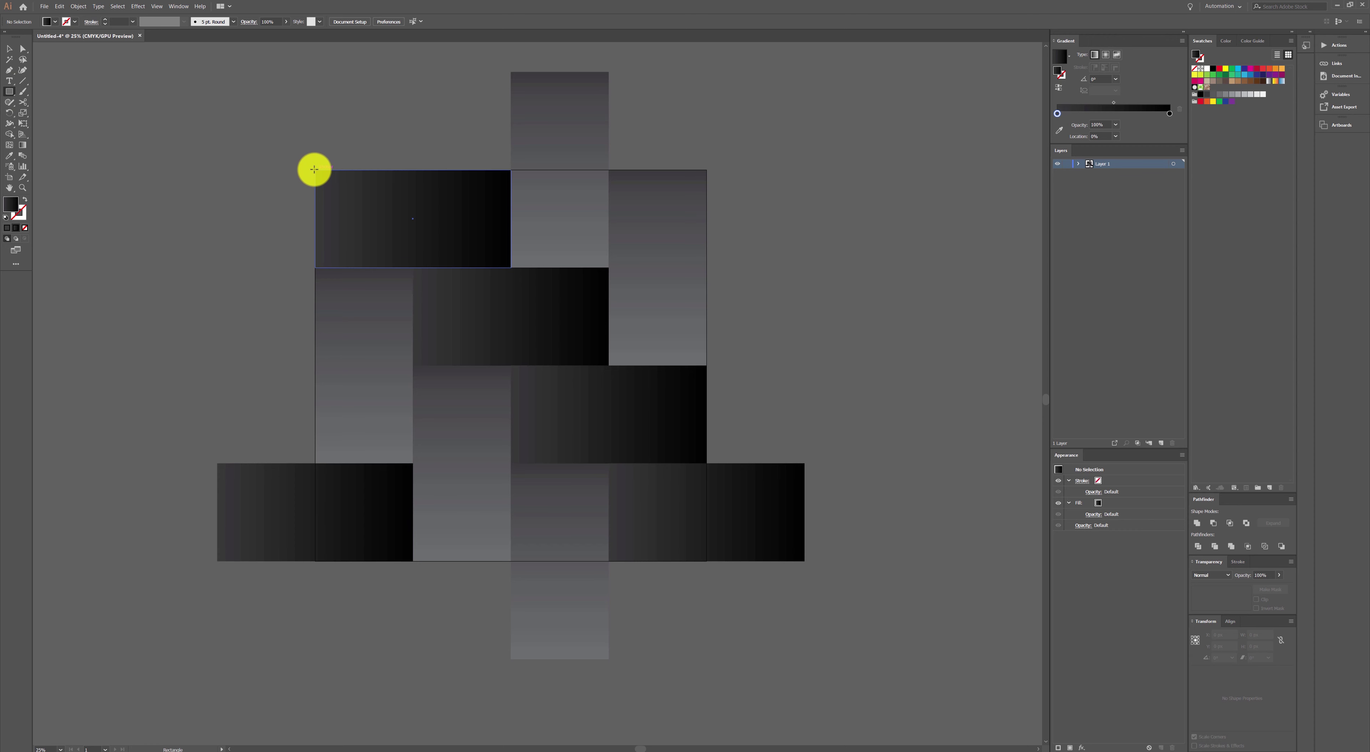
# Draw a 2000 × 2000 px square over the weave and select it with all tiles.
pyautogui.moveTo(315, 170); pyautogui.dragTo(707, 560)
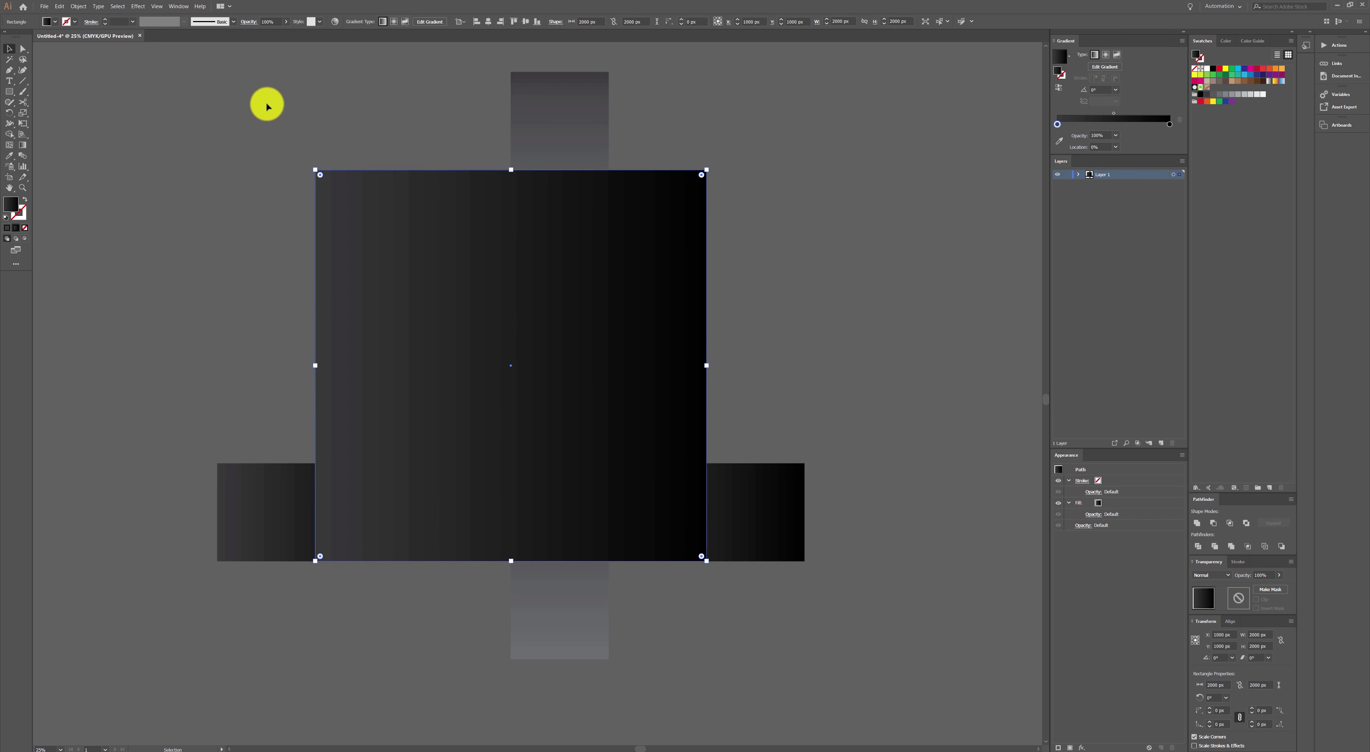
pyautogui.moveTo(249, 101)
pyautogui.mouseDown()
pyautogui.moveTo(641, 480)
pyautogui.moveTo(780, 568)
pyautogui.mouseUp()
pyautogui.rightClick(768, 261)
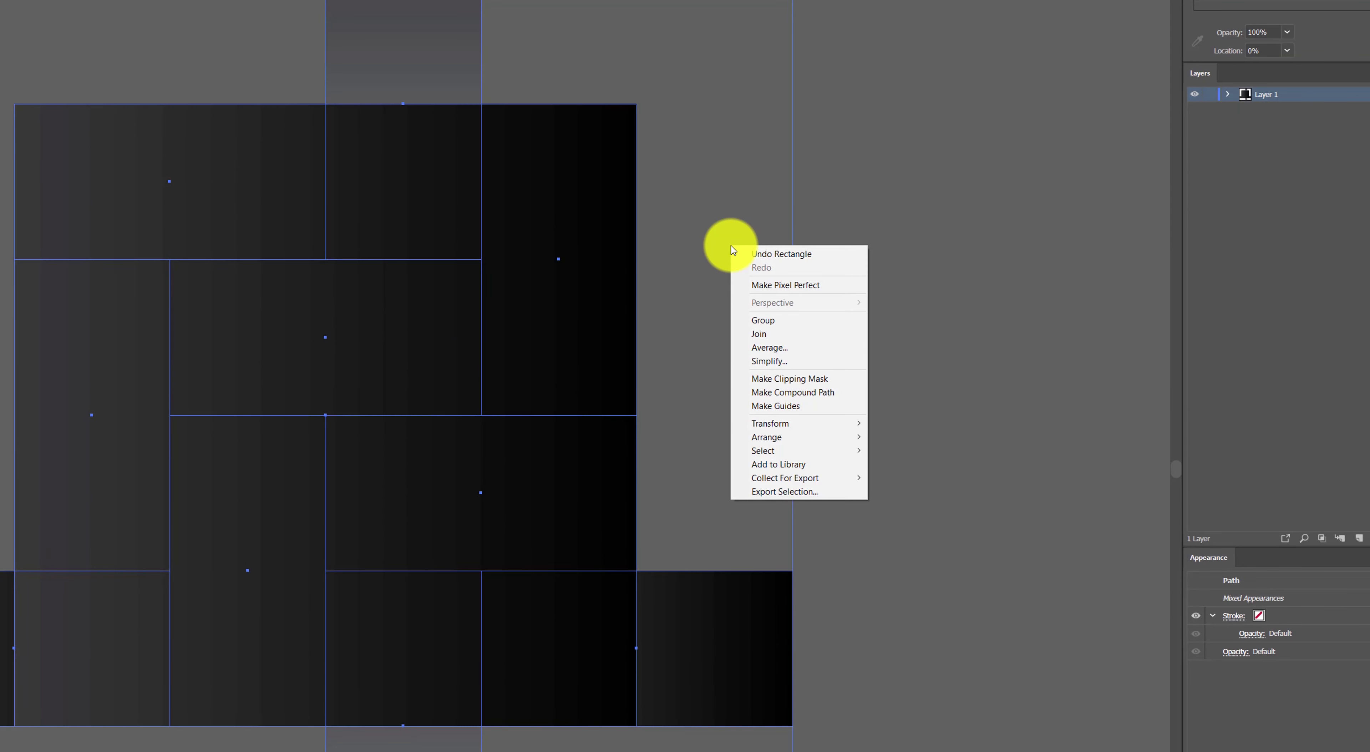
# Make a clipping mask from the square and select the resulting woven clip group.
pyautogui.click(769, 378)
pyautogui.scroll(-1, 766, 306)
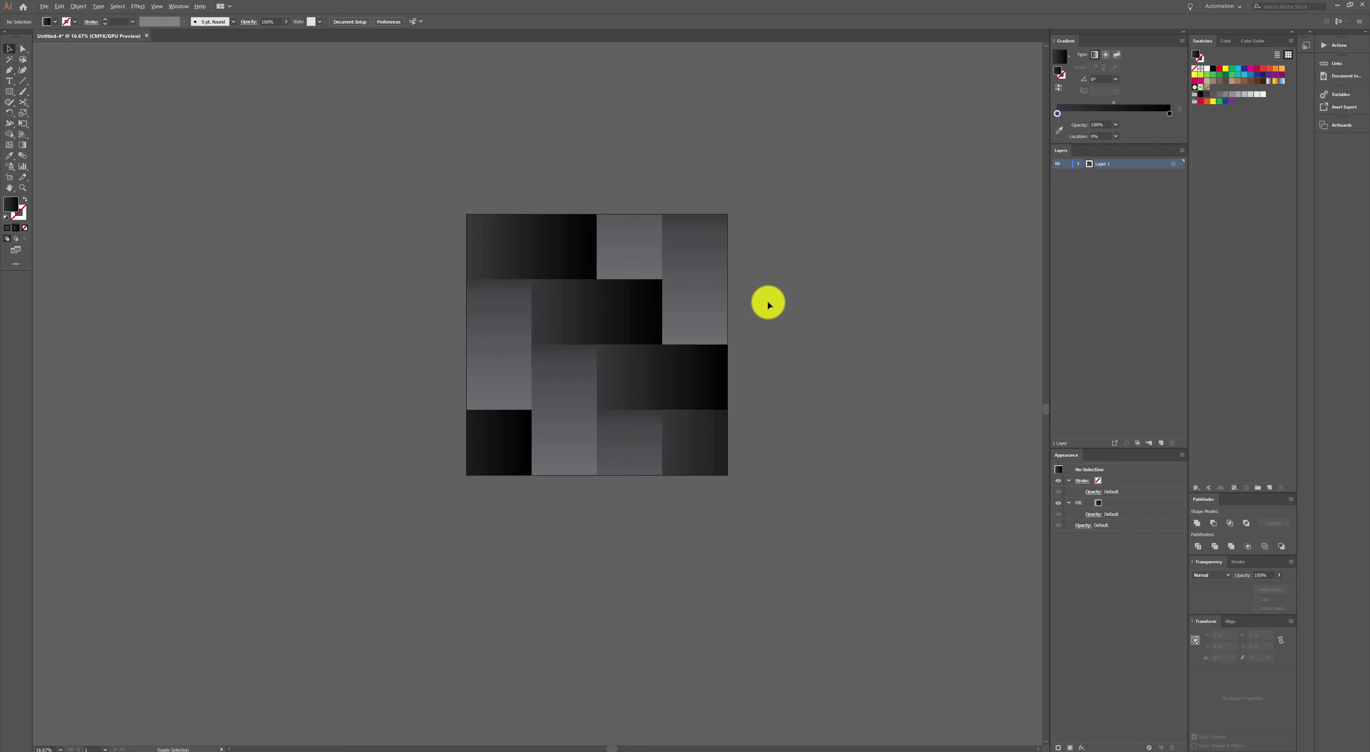
pyautogui.scroll(-1, 766, 305)
pyautogui.scroll(1, 766, 306)
pyautogui.scroll(-1, 766, 306)
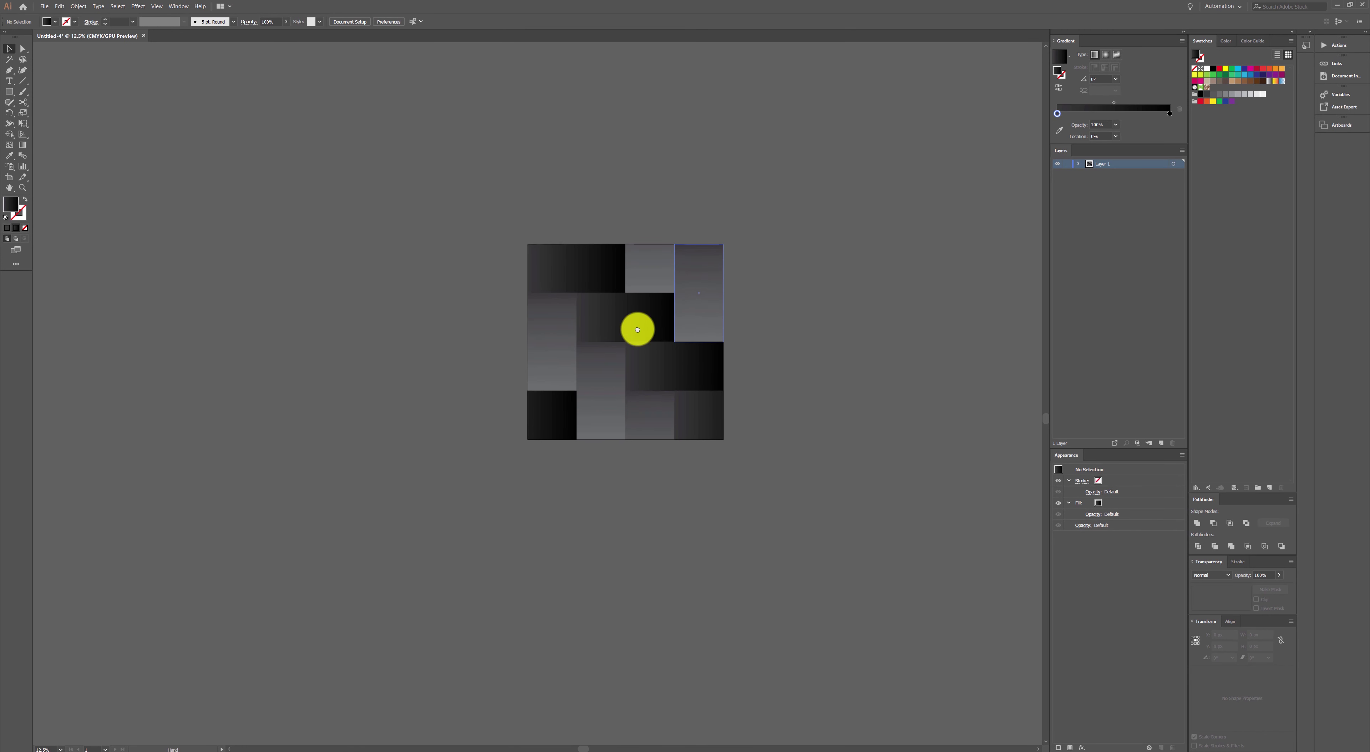
pyautogui.click(616, 341)
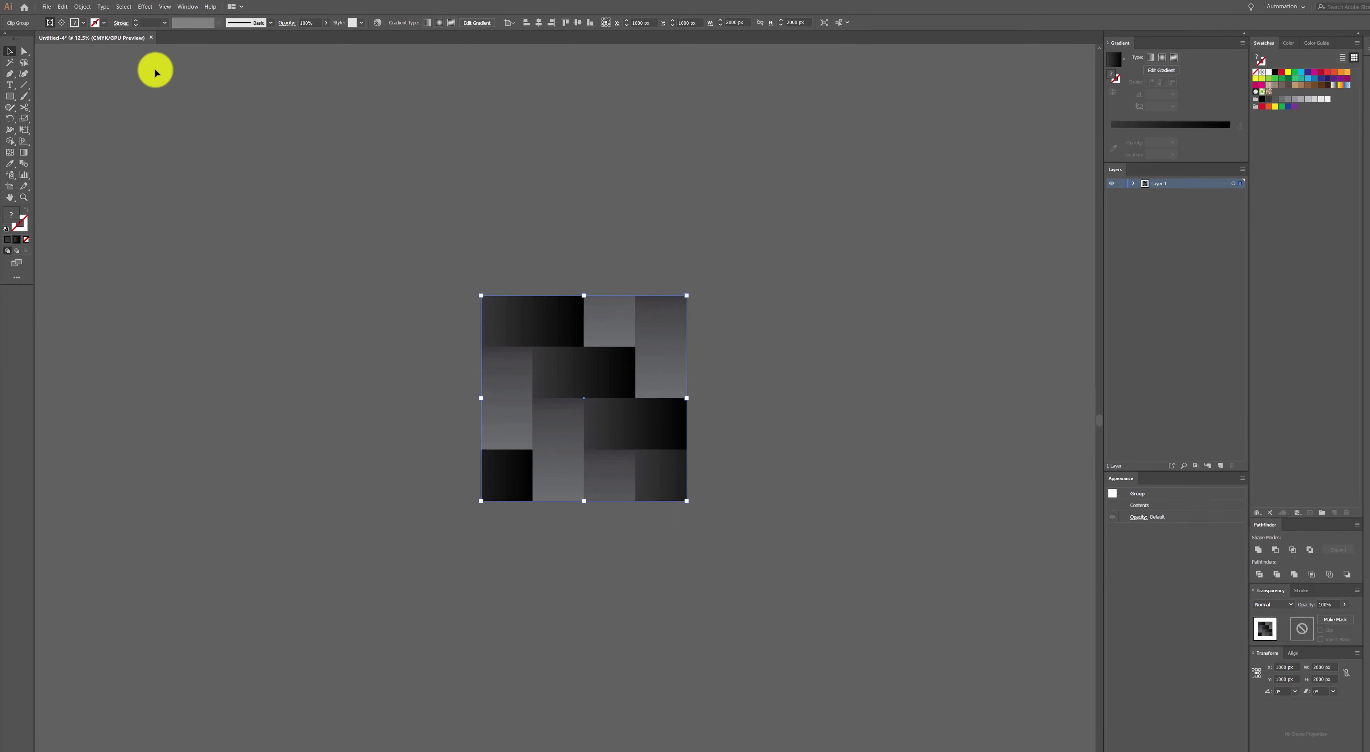
pyautogui.click(76, 6)
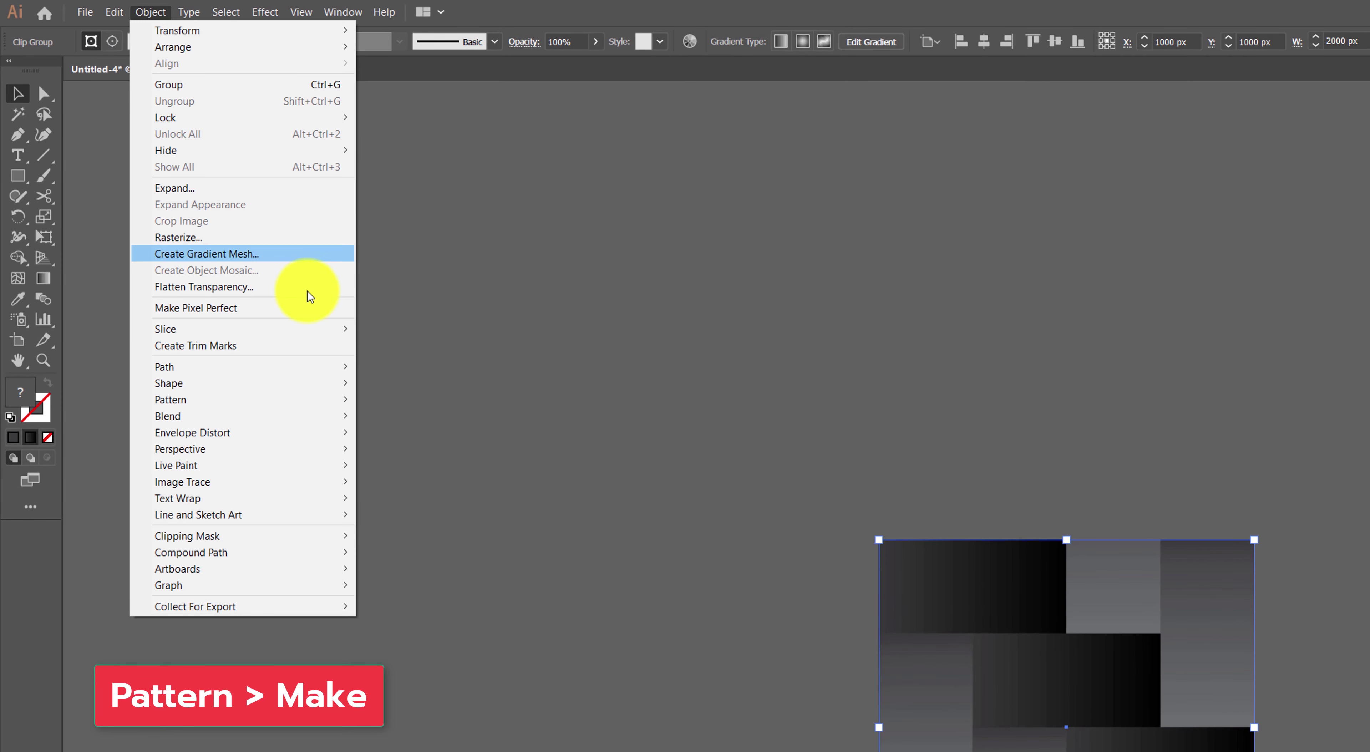
pyautogui.moveTo(171, 399)
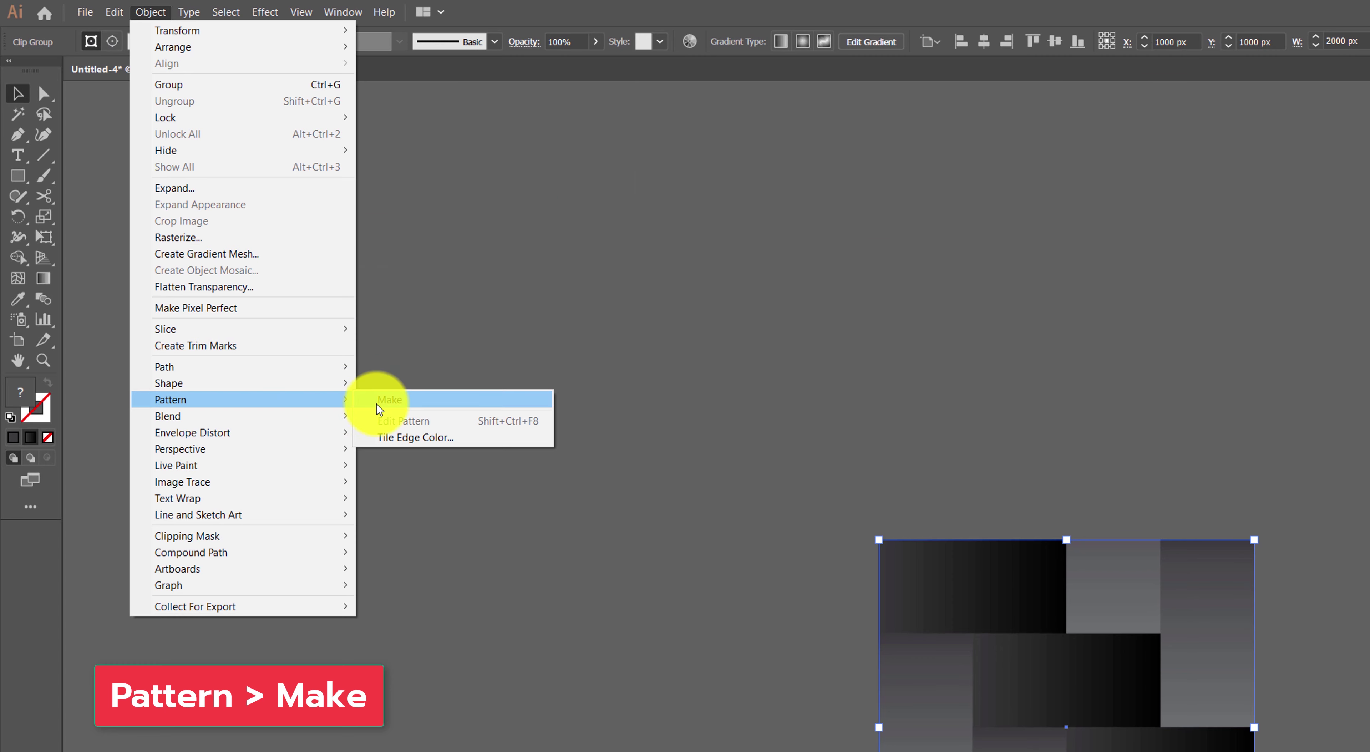
# Make the woven tile a pattern with 2000 px tiles and a 9 x 9 copy preview, then exit editing.
pyautogui.click(374, 405)
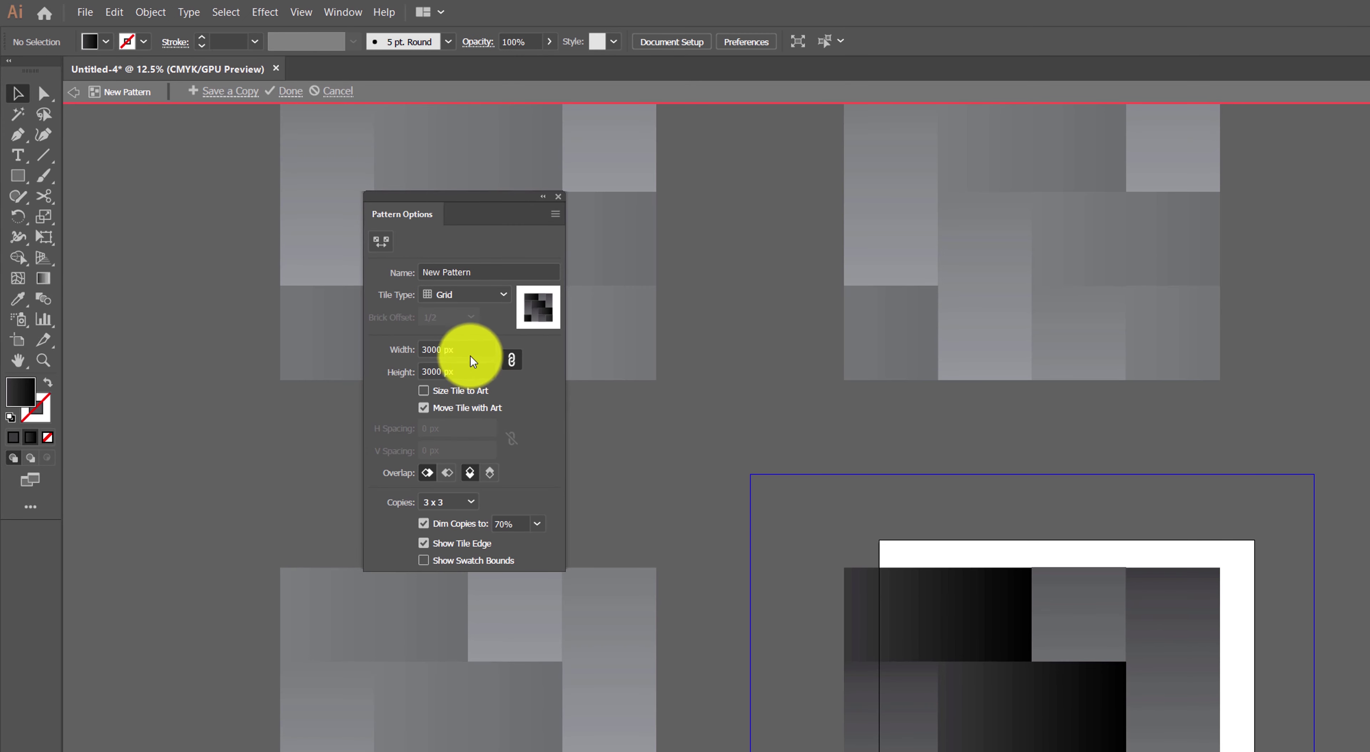
pyautogui.doubleClick(429, 349)
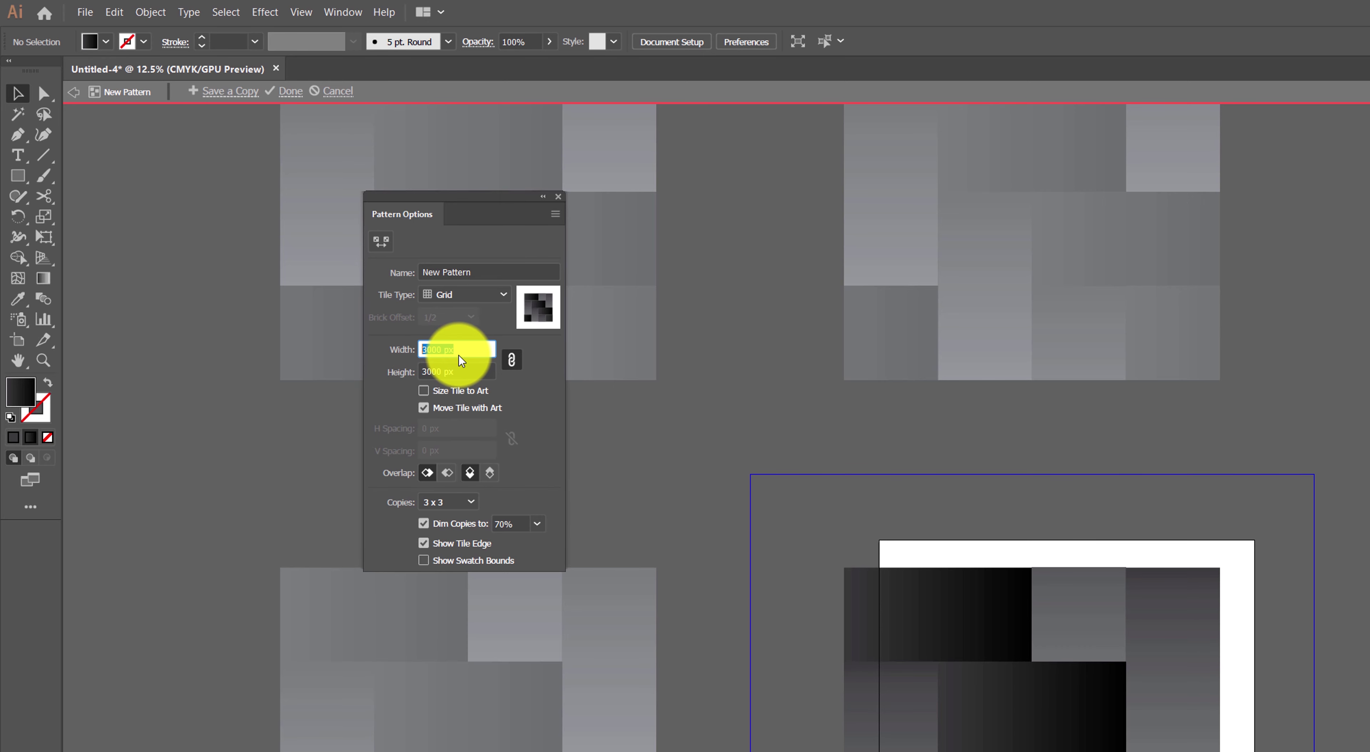
pyautogui.write('2000')
pyautogui.press('Tab')
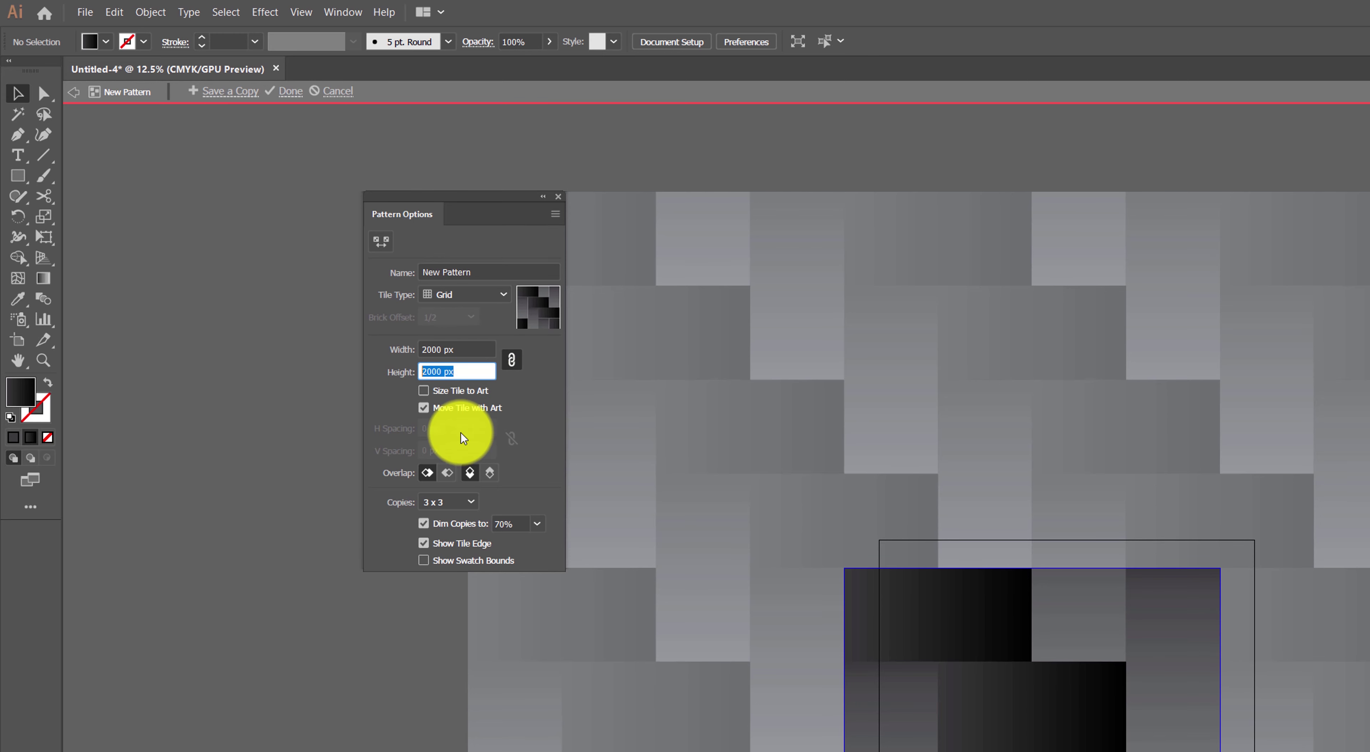
pyautogui.click(470, 502)
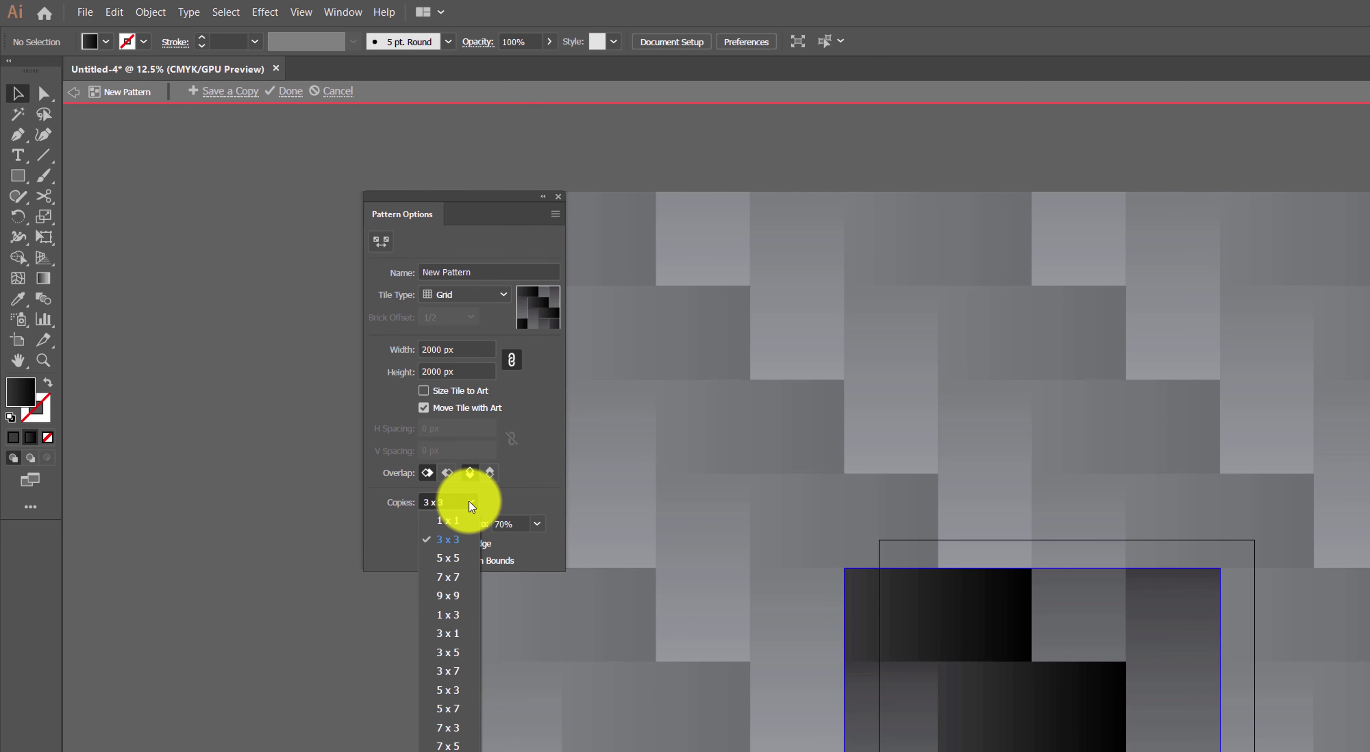
pyautogui.click(448, 596)
pyautogui.hotkey('ctrl', '-')
pyautogui.hotkey('ctrl', '-')
pyautogui.hotkey('ctrl', '-')
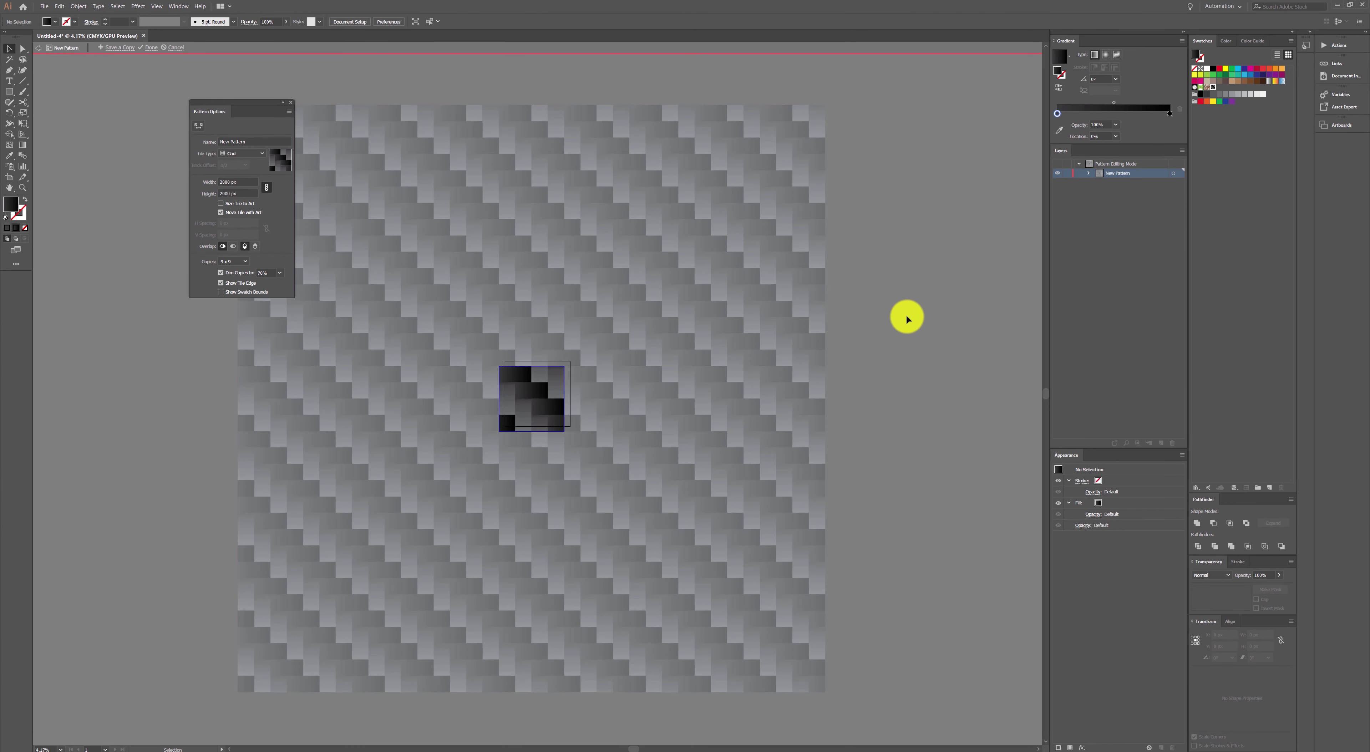
pyautogui.press('Escape')
pyautogui.moveTo(851, 297); pyautogui.dragTo(829, 265)
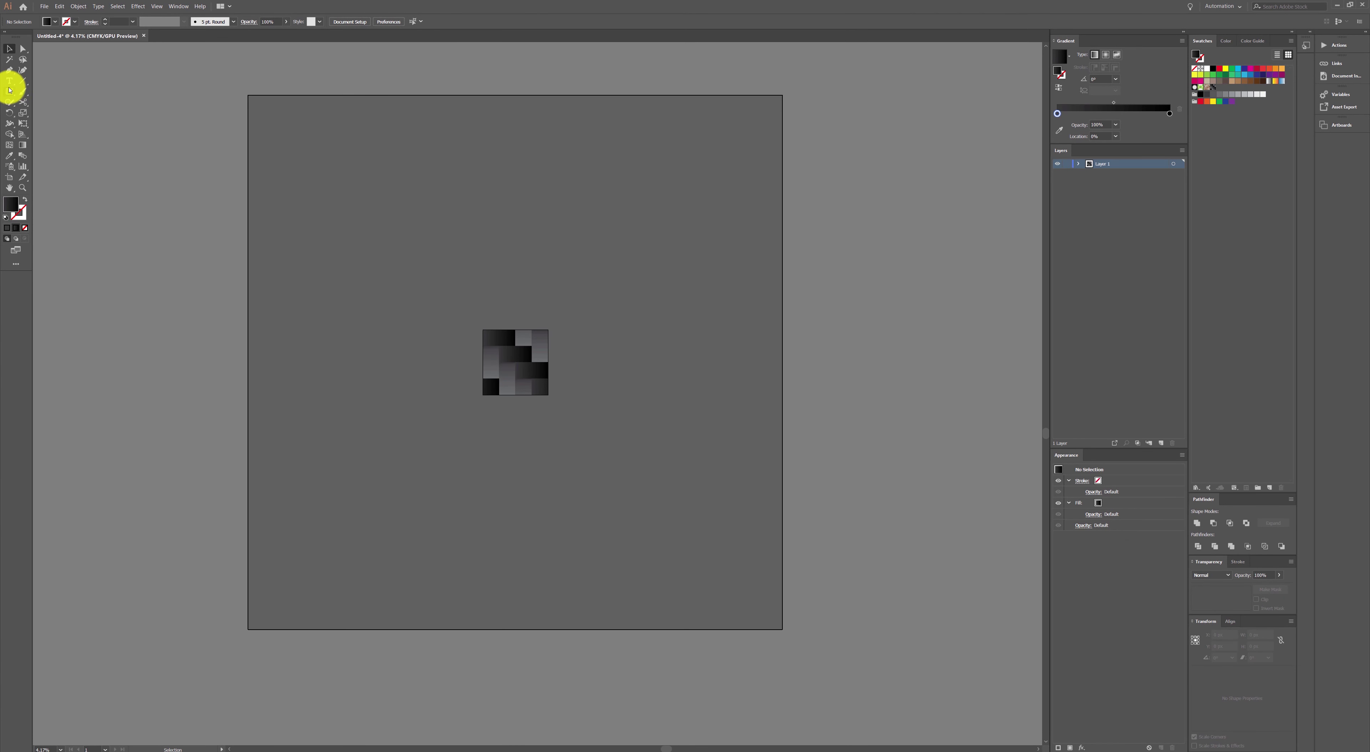
# Draw a large square beside the tile and fill it with the New Pattern swatch.
pyautogui.scroll(1, 526, 215)
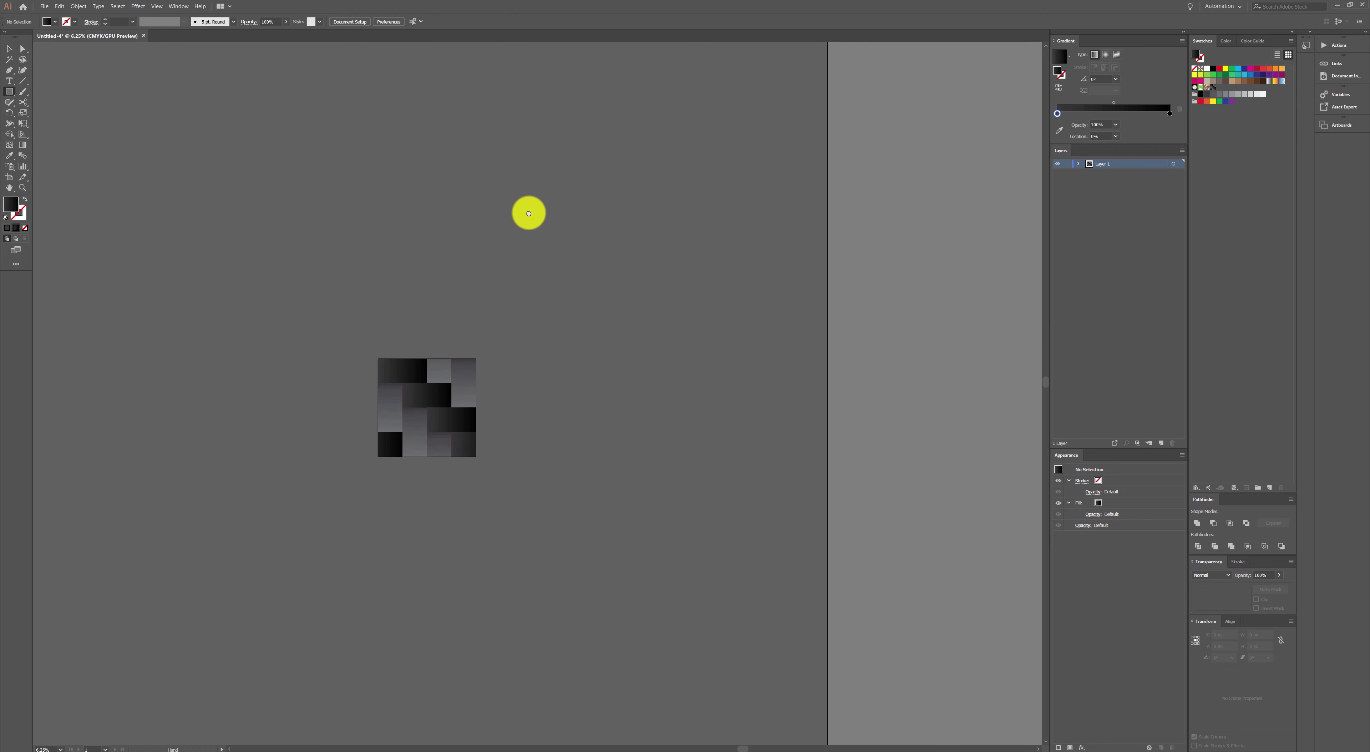
pyautogui.scroll(1, 501, 341)
pyautogui.scroll(-2, 395, 208)
pyautogui.scroll(-2, 428, 210)
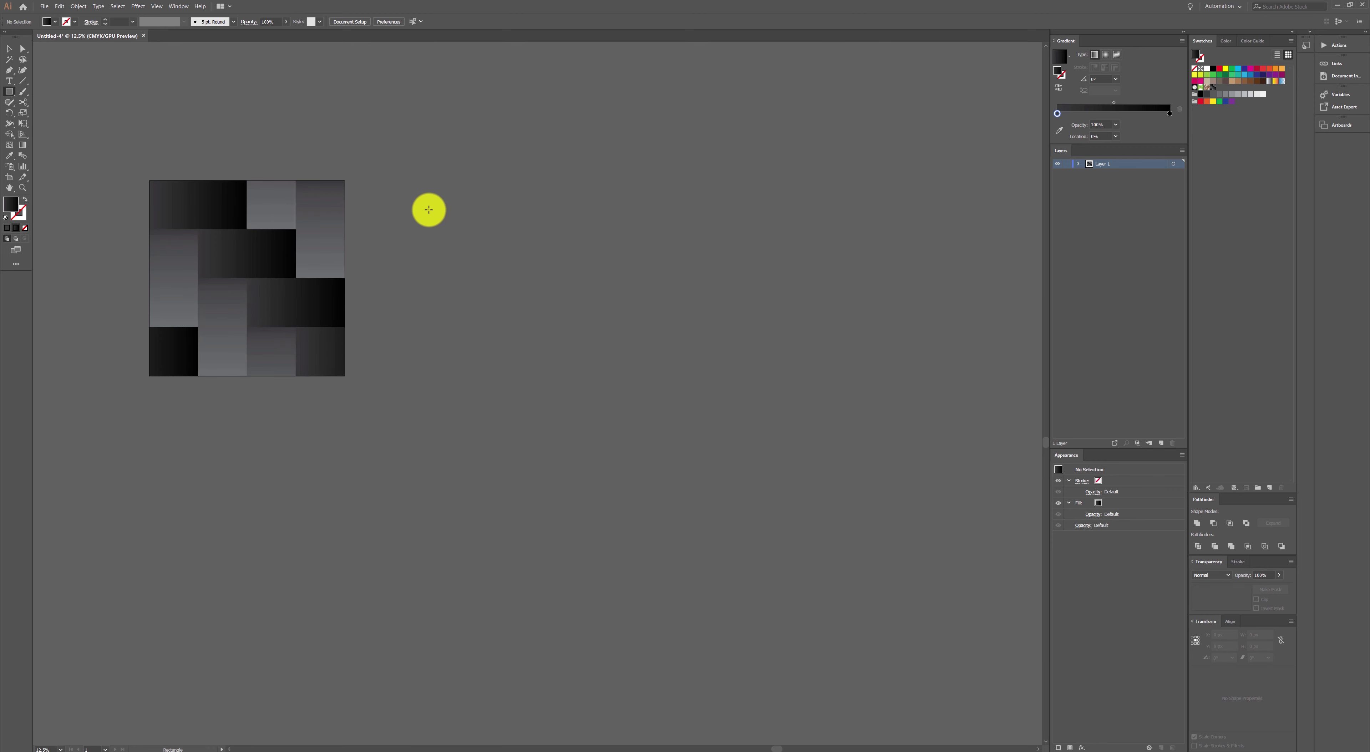
pyautogui.moveTo(402, 193)
pyautogui.mouseDown()
pyautogui.moveTo(648, 422)
pyautogui.moveTo(848, 638)
pyautogui.mouseUp()
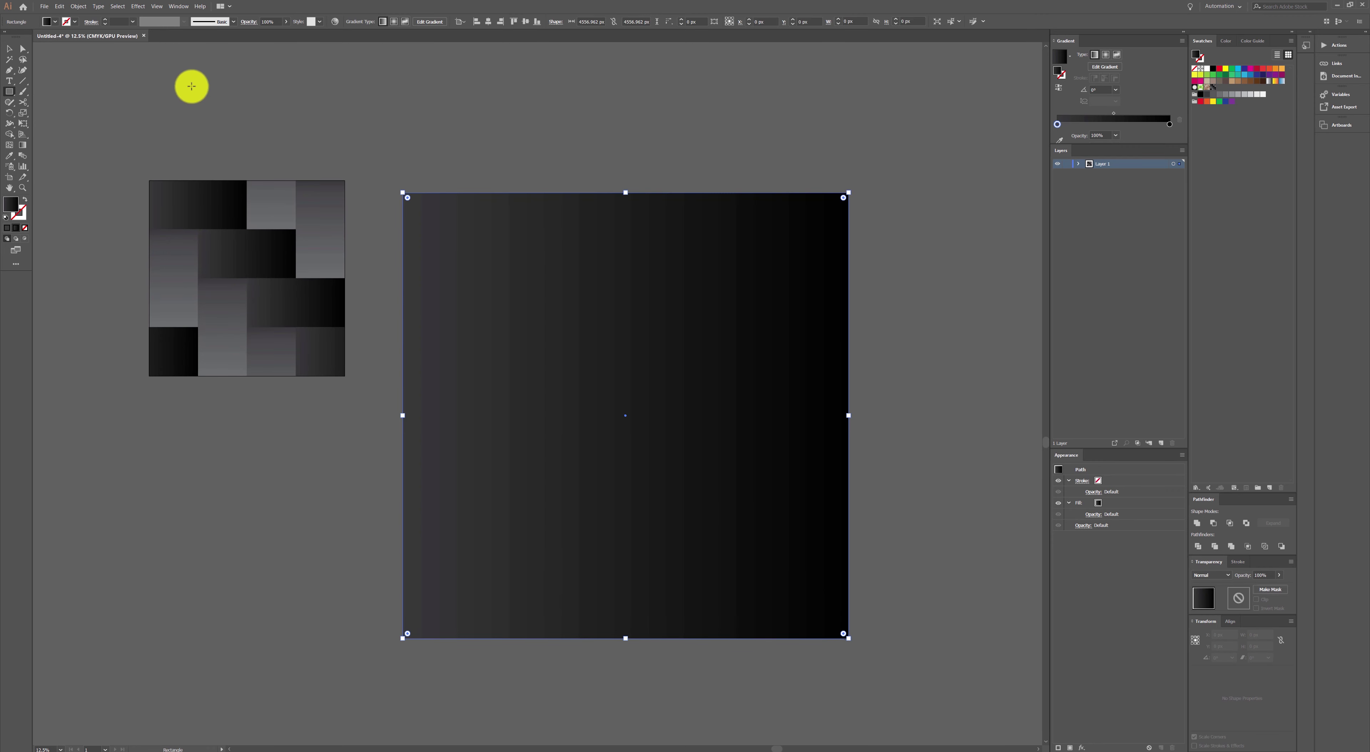
pyautogui.click(8, 49)
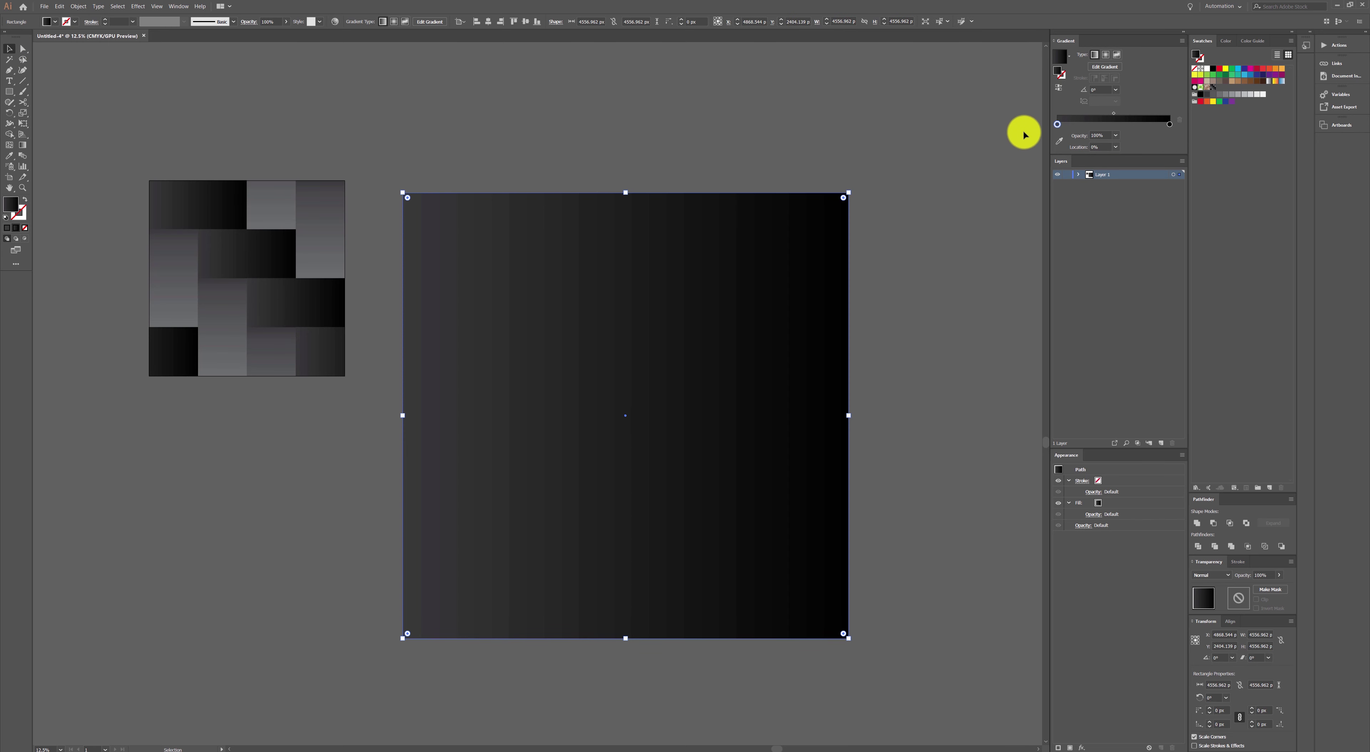
pyautogui.click(1213, 91)
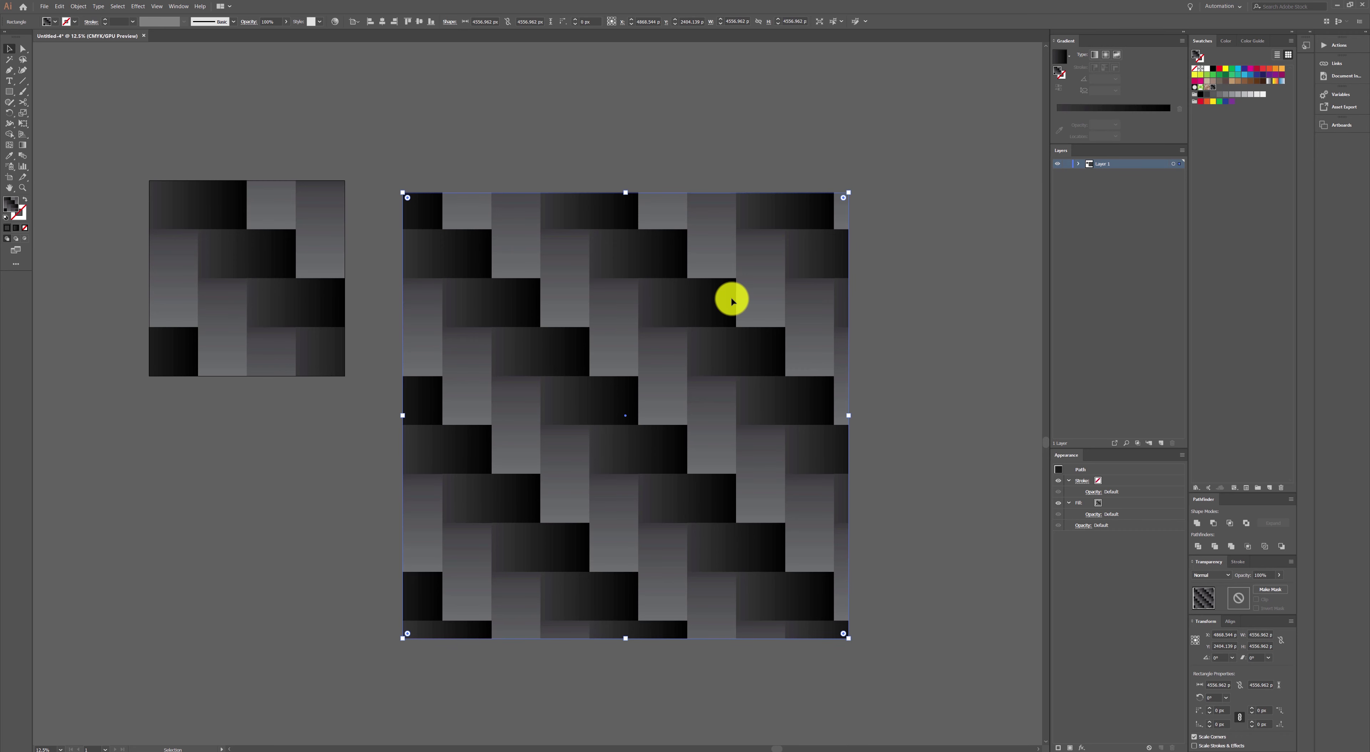
# Open the Scale dialog for the patterned square from its Transform menu.
pyautogui.rightClick(655, 286)
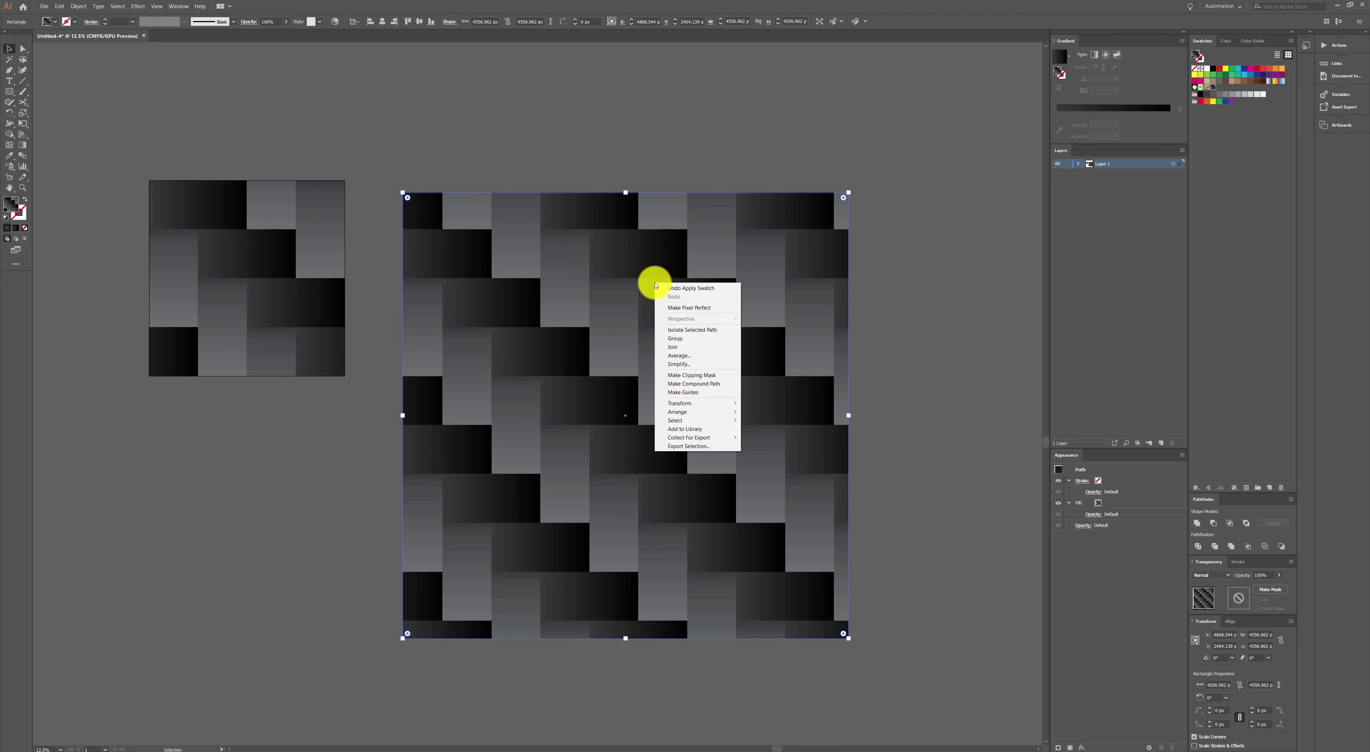
pyautogui.click(901, 293)
pyautogui.scroll(-1, 686, 343)
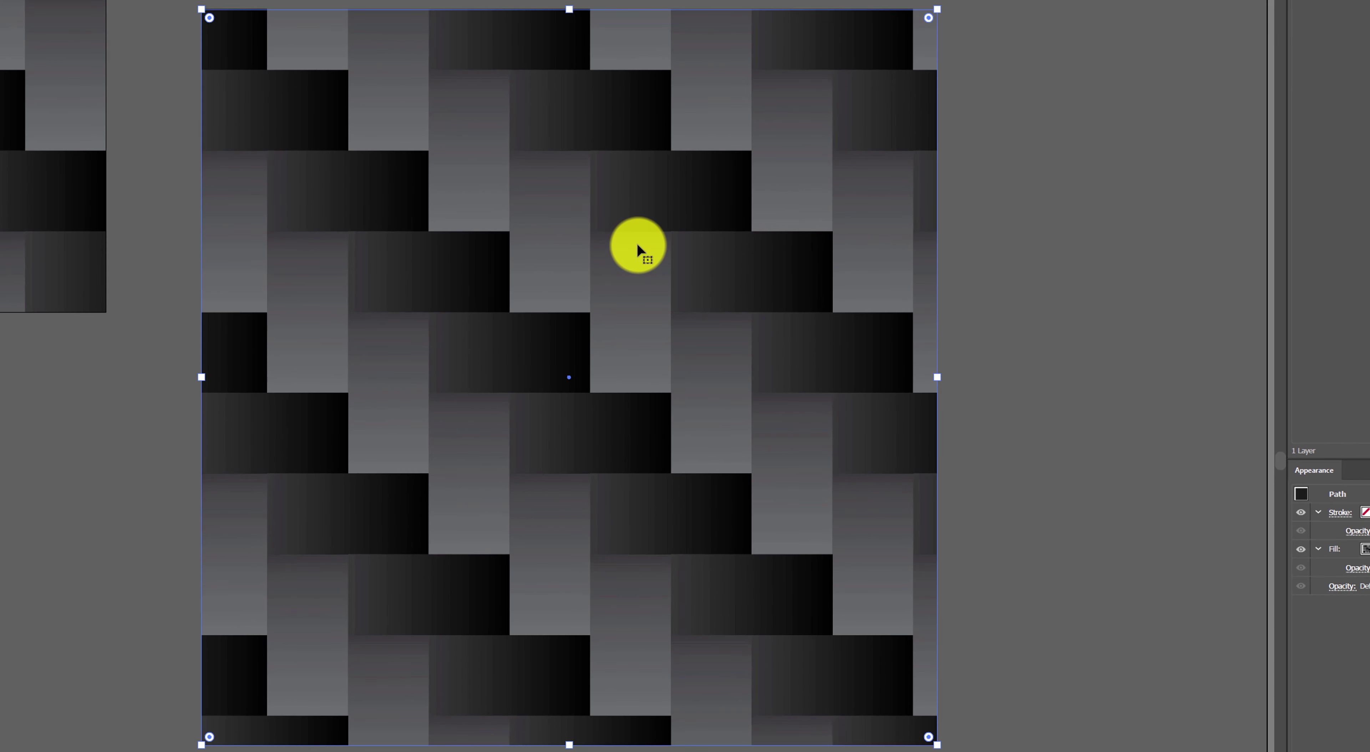
pyautogui.rightClick(637, 245)
pyautogui.moveTo(685, 444)
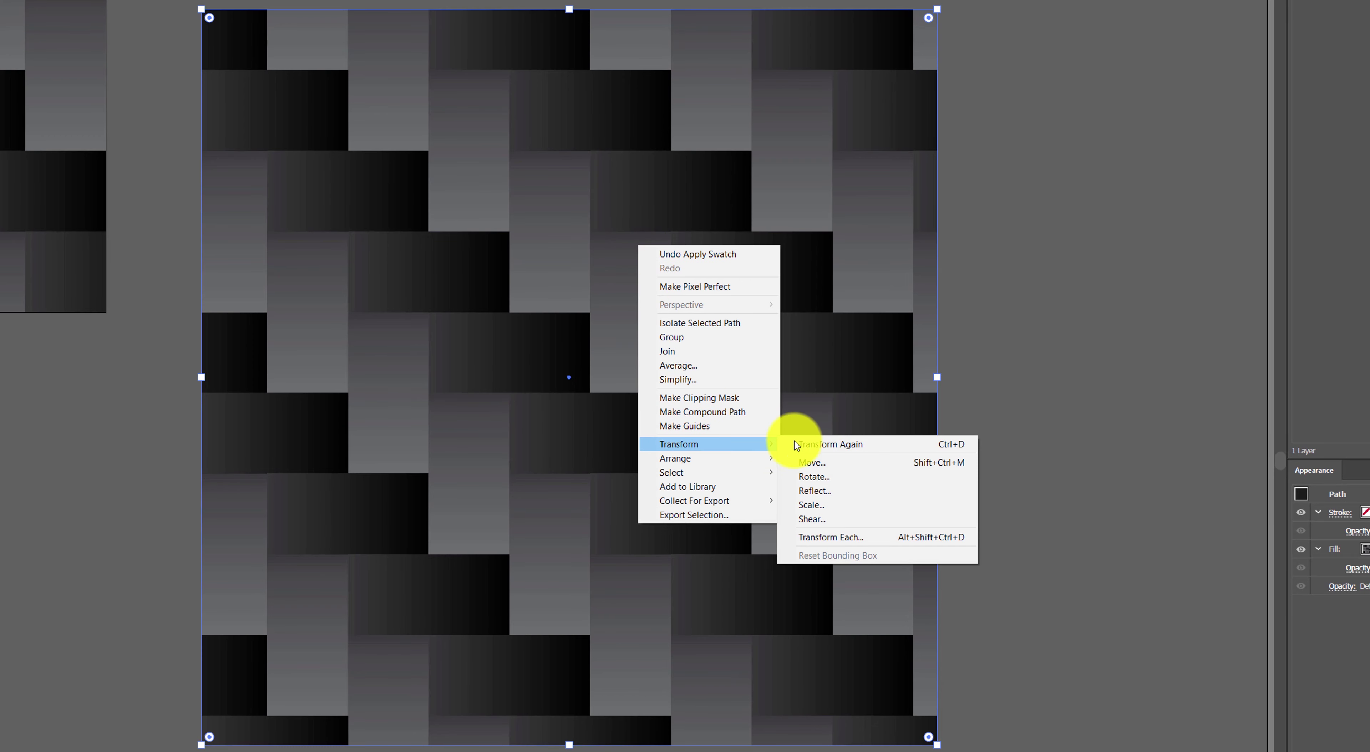
pyautogui.click(808, 505)
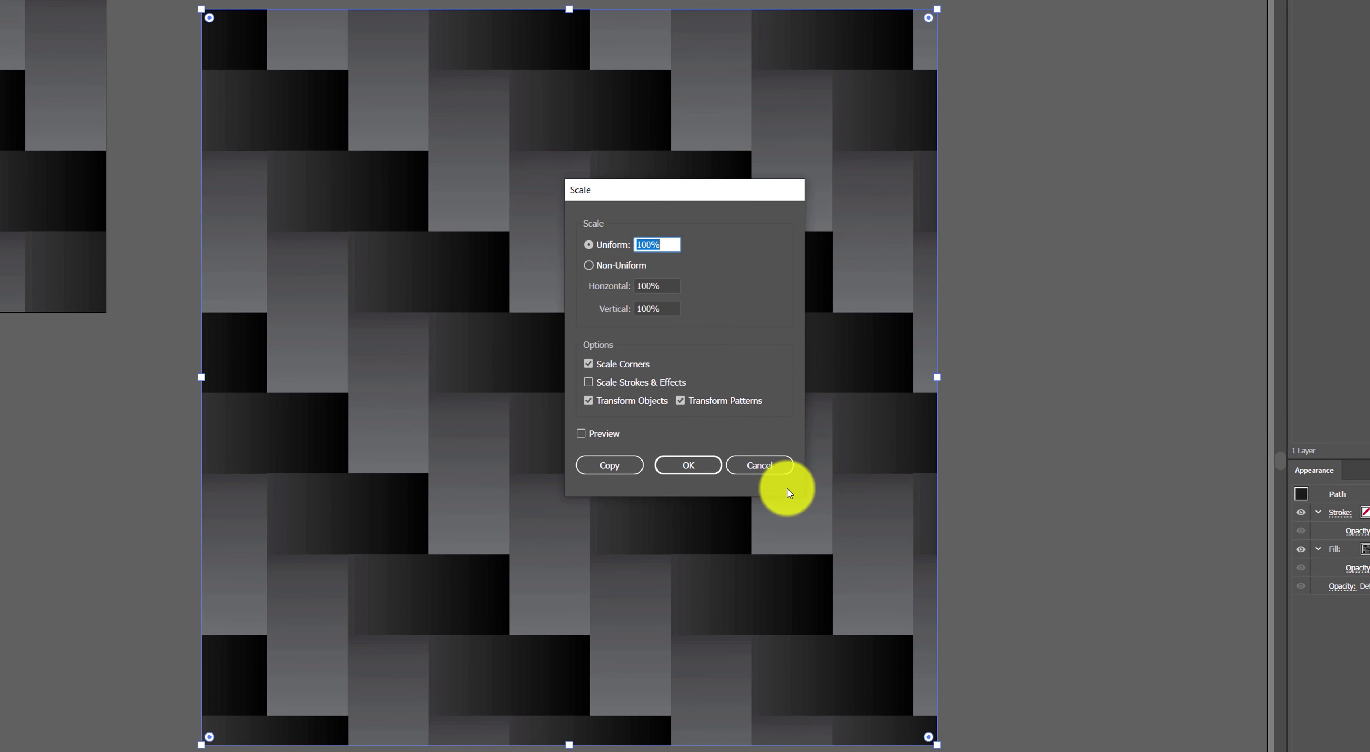
pyautogui.moveTo(653, 197); pyautogui.dragTo(1150, 189)
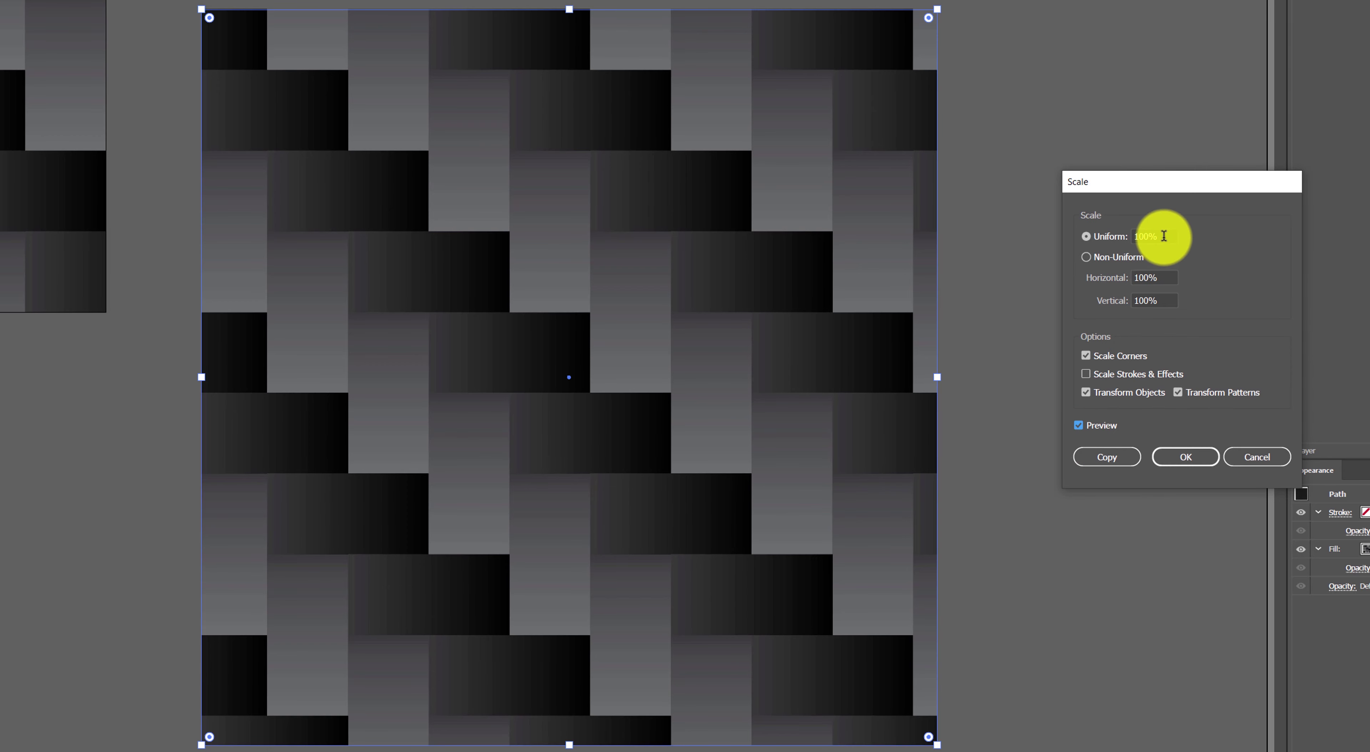
# Turn off Transform Objects and preview the pattern at 7% uniform scale.
pyautogui.scroll(-10, 1163, 236)
pyautogui.scroll(-8, 1163, 236)
pyautogui.scroll(5, 1164, 236)
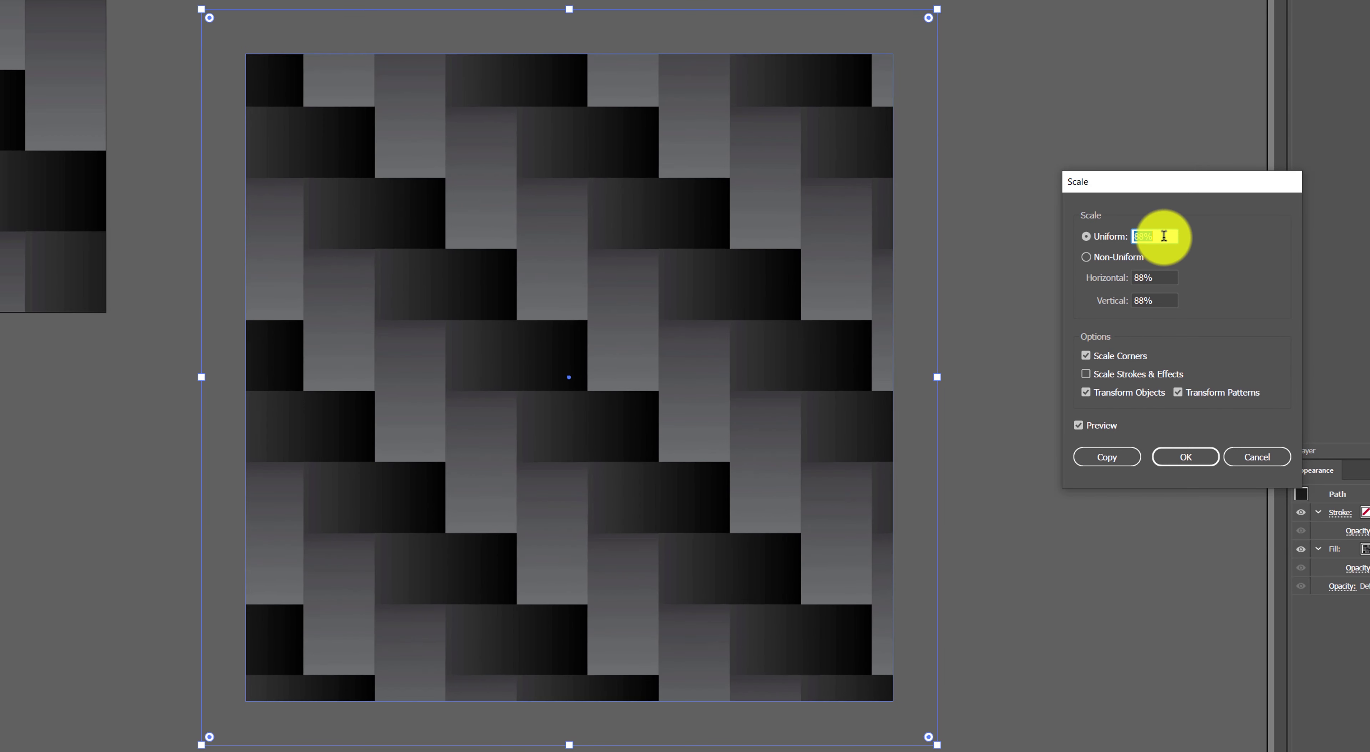
pyautogui.scroll(-6, 1162, 236)
pyautogui.scroll(10, 1162, 236)
pyautogui.scroll(-17, 1163, 236)
pyautogui.scroll(5, 1163, 237)
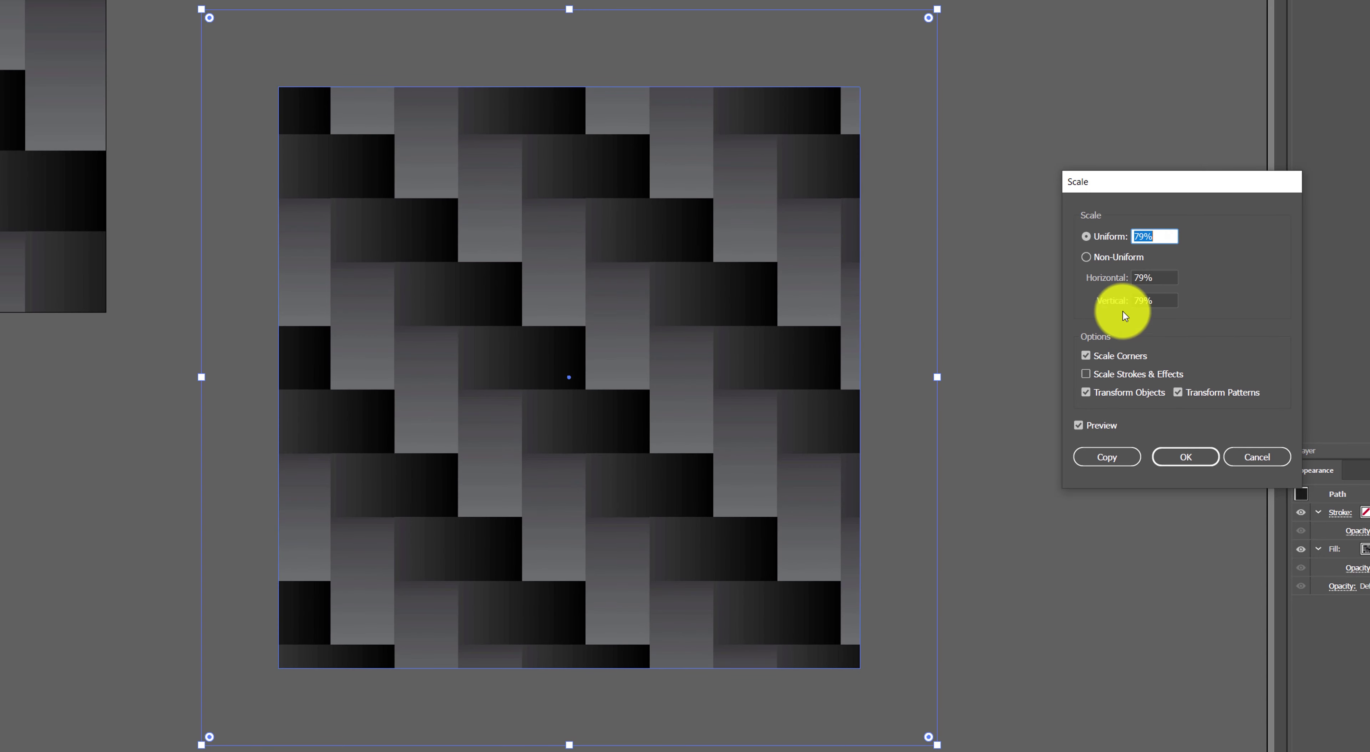
pyautogui.click(1086, 392)
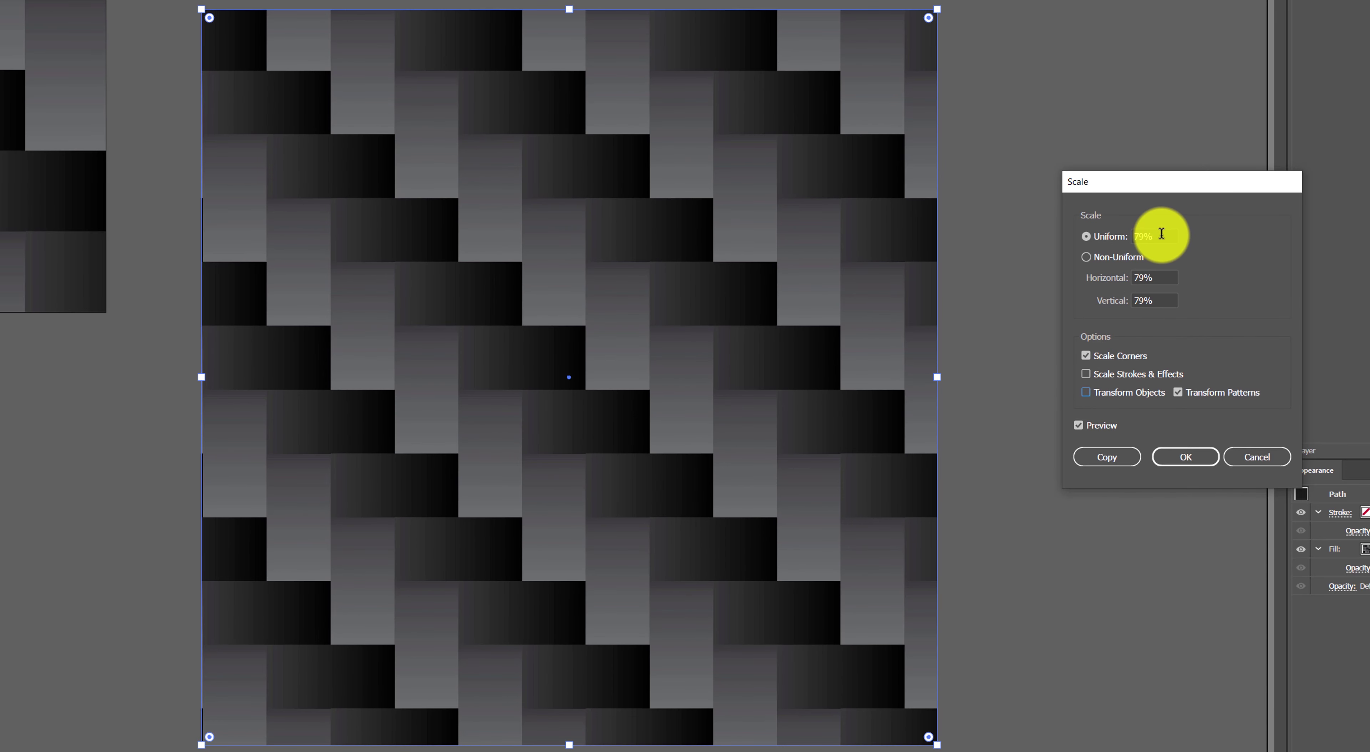
pyautogui.scroll(-12, 1161, 234)
pyautogui.scroll(-16, 1159, 235)
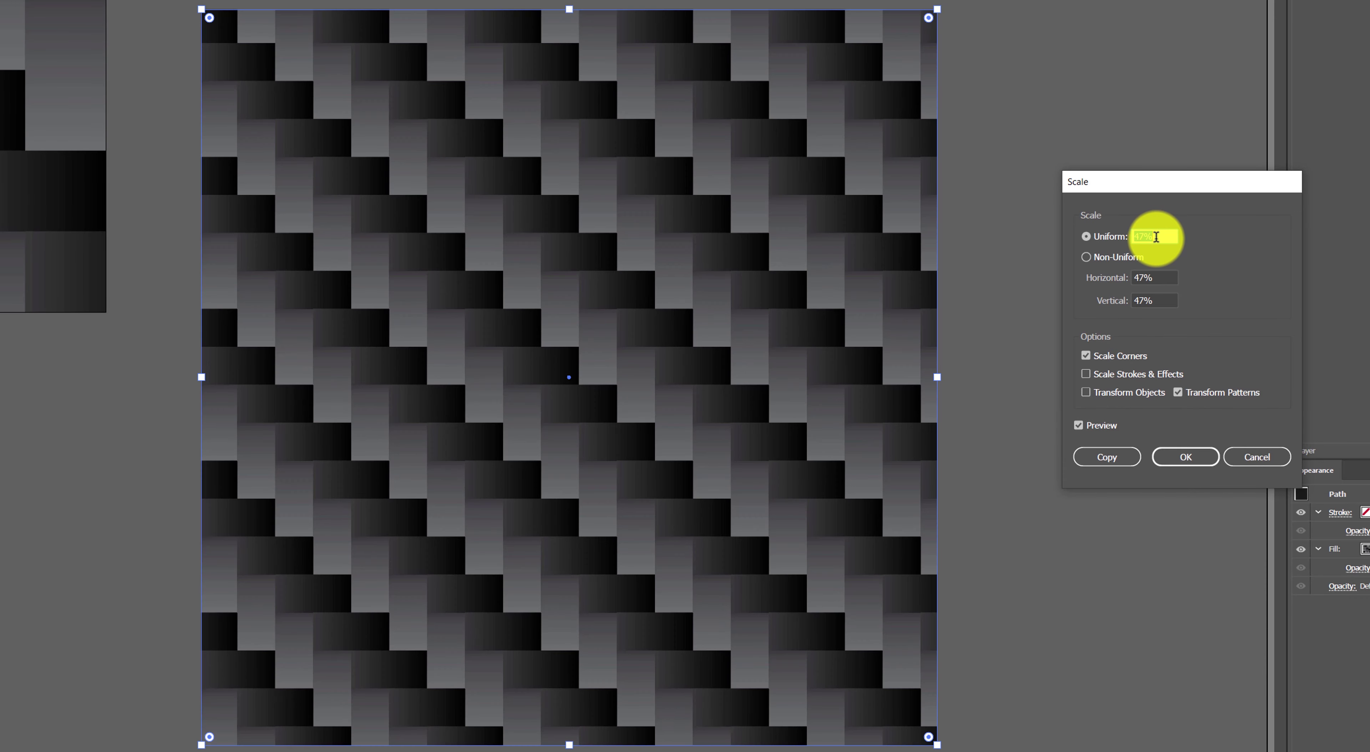
pyautogui.scroll(-18, 1156, 237)
pyautogui.scroll(-12, 1155, 237)
pyautogui.scroll(-8, 1154, 238)
pyautogui.scroll(-7, 1153, 239)
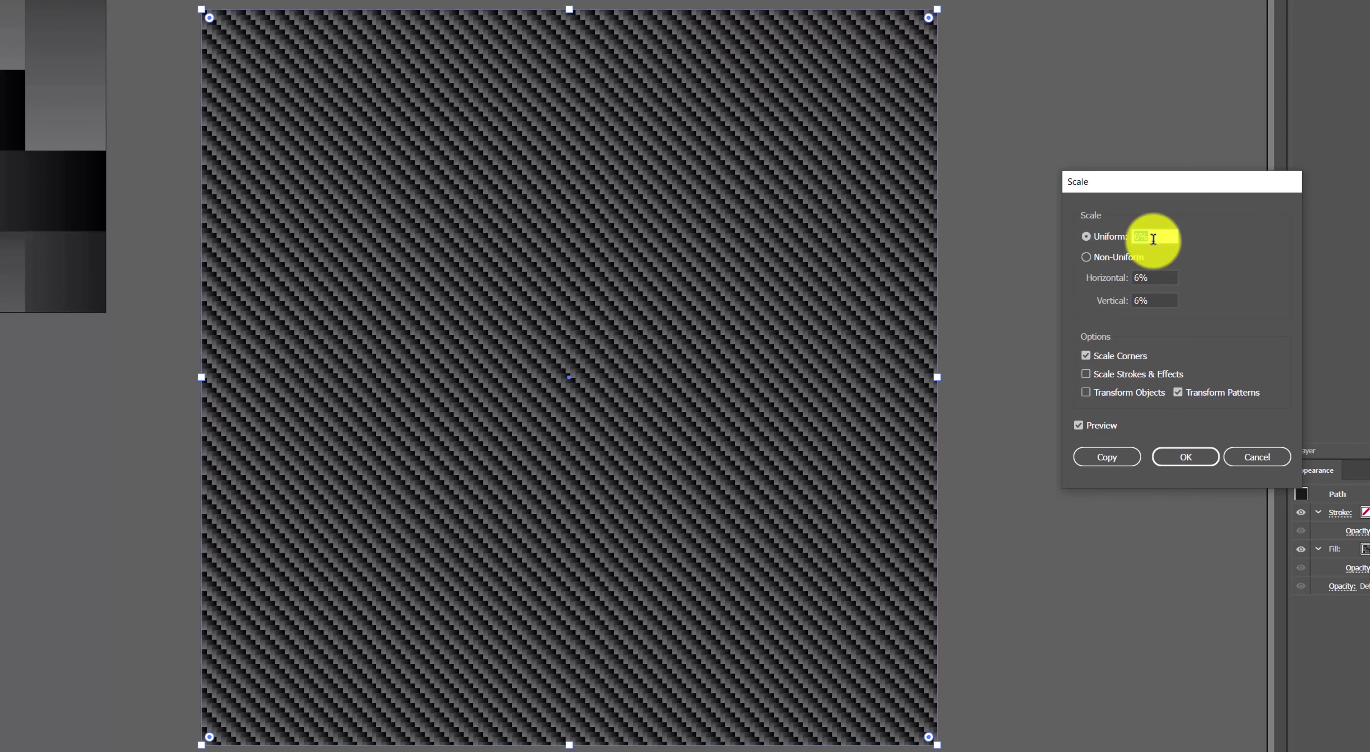
pyautogui.scroll(2, 1153, 238)
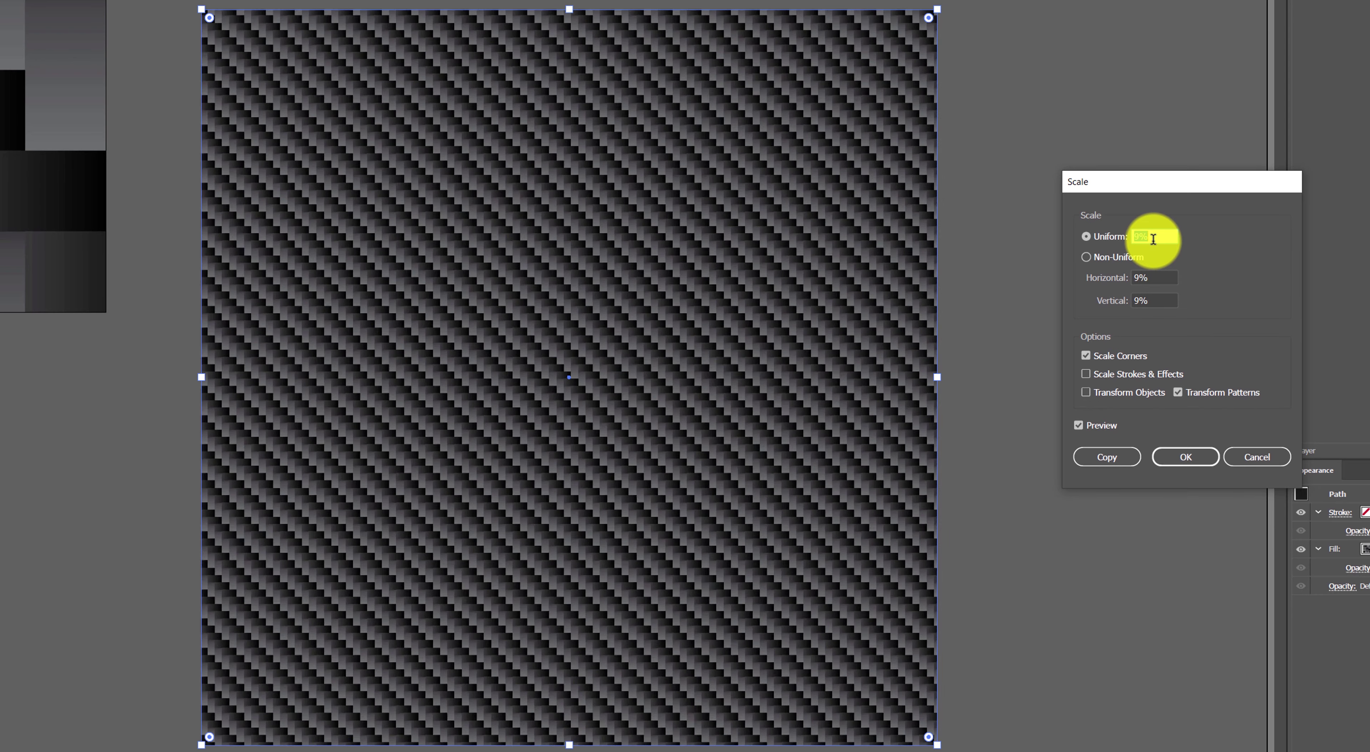
pyautogui.scroll(-1, 1153, 239)
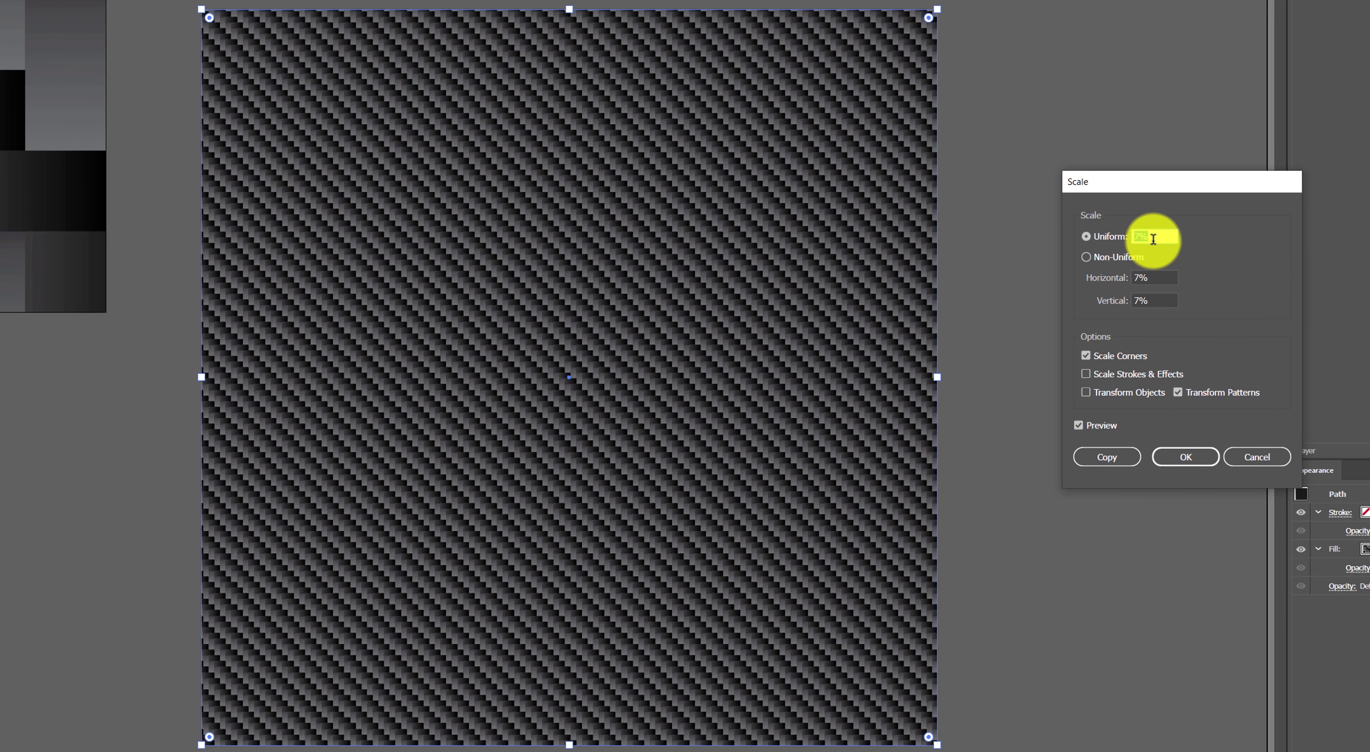
# Apply the 7% pattern scale and deselect to view the carbon-fiber texture.
pyautogui.click(1185, 457)
pyautogui.click(1055, 367)
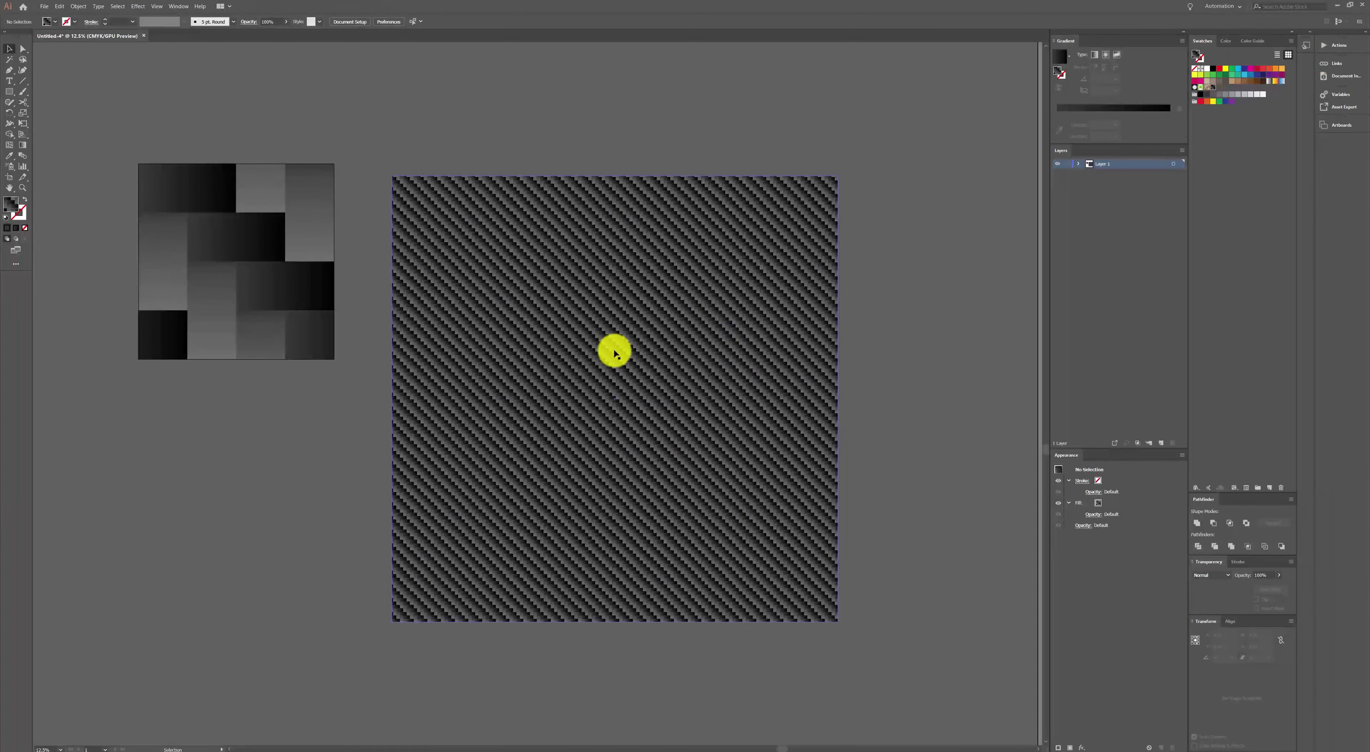
pyautogui.scroll(5, 617, 372)
pyautogui.scroll(3, 621, 394)
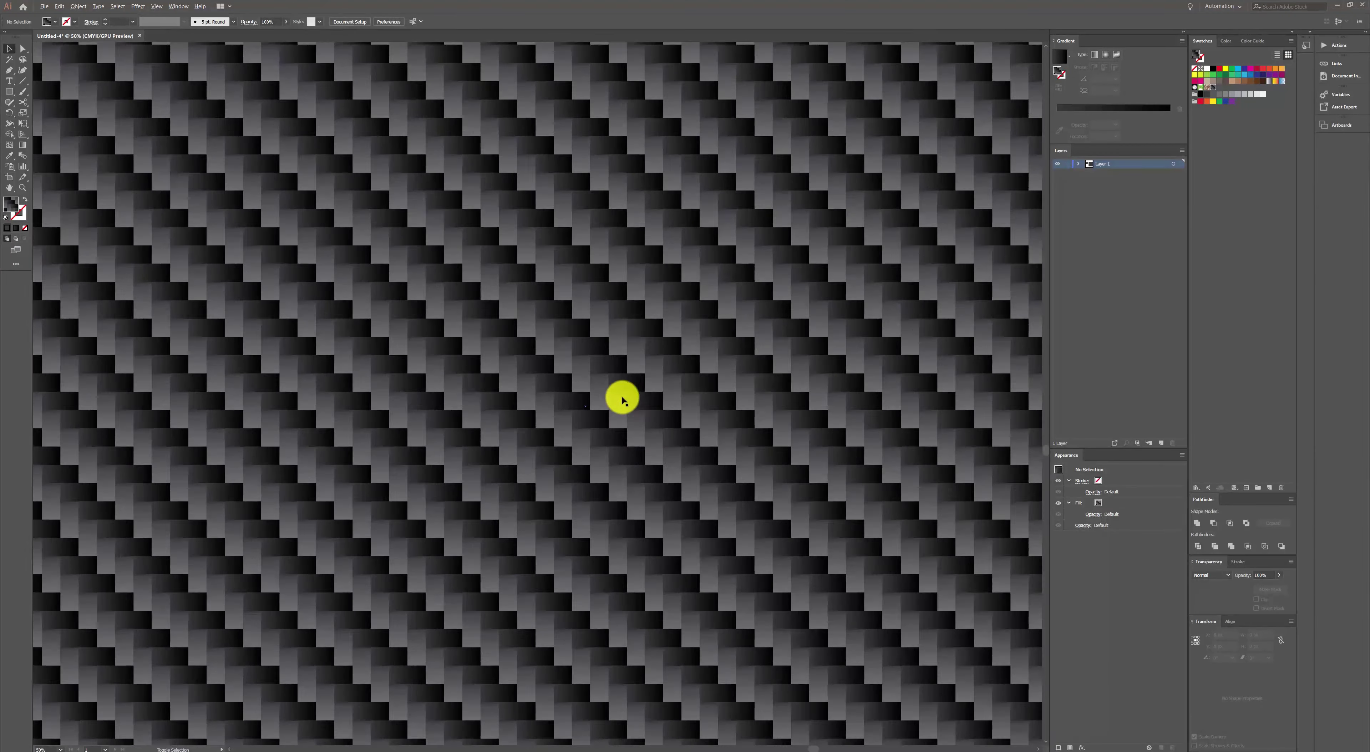
pyautogui.scroll(3, 622, 397)
pyautogui.scroll(-3, 622, 398)
pyautogui.scroll(-3, 621, 395)
pyautogui.scroll(-1, 633, 393)
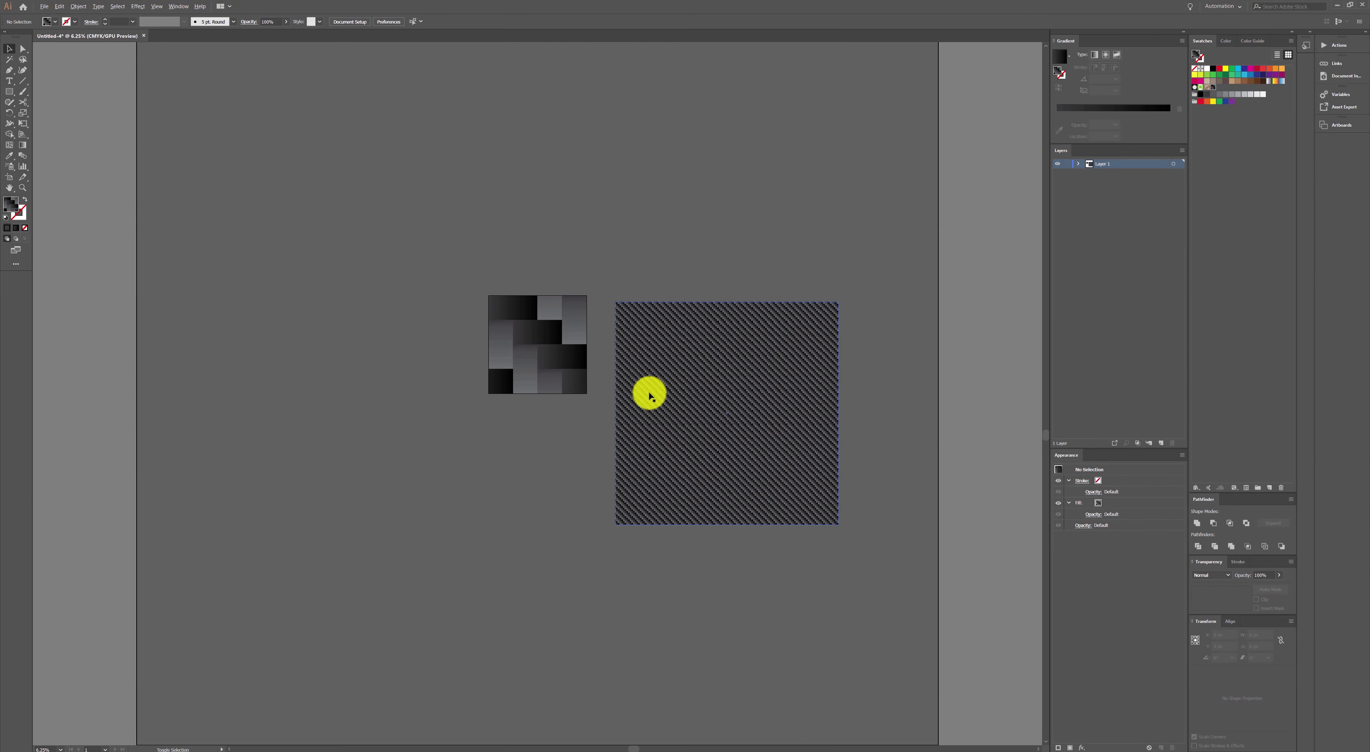
pyautogui.scroll(1, 659, 392)
pyautogui.moveTo(761, 376); pyautogui.dragTo(566, 355)
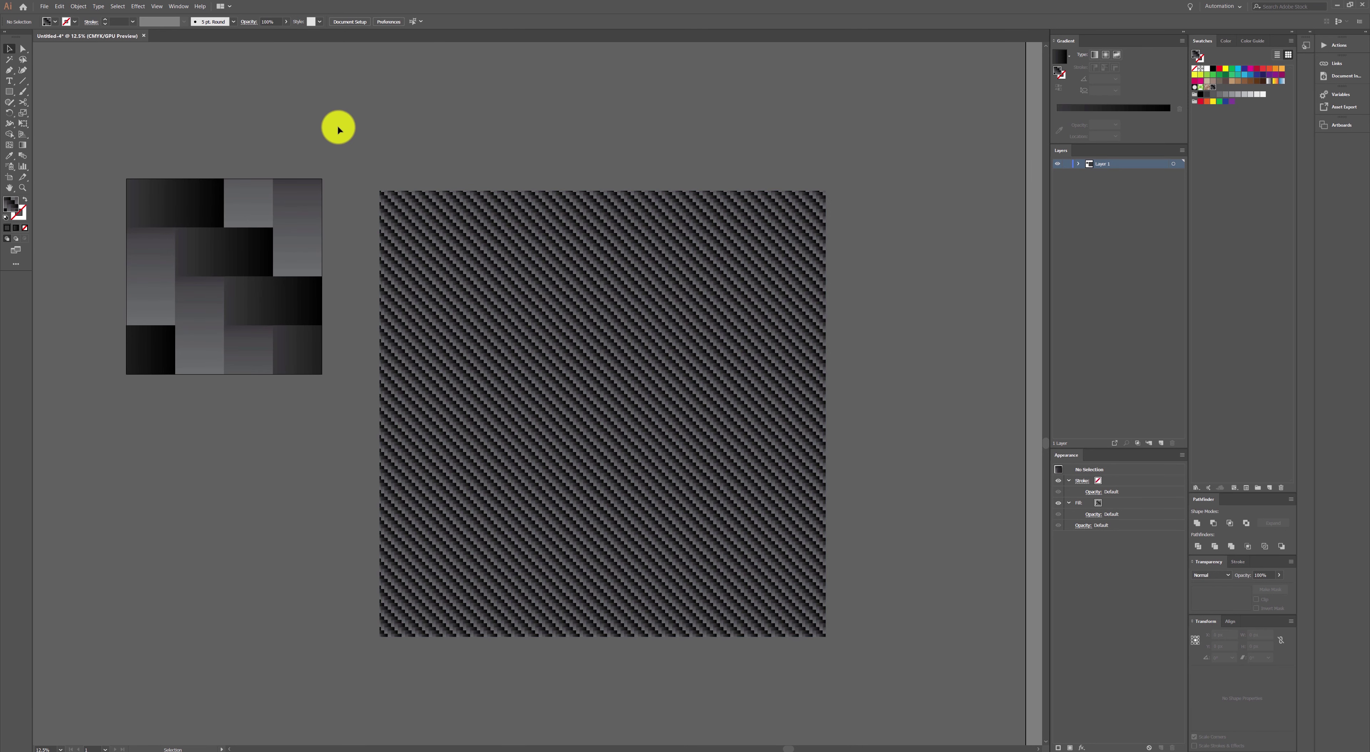
# Move the original gradient tile aside and shrink the patterned square by its corner.
pyautogui.click(270, 226)
pyautogui.moveTo(450, 274)
pyautogui.mouseDown()
pyautogui.moveTo(279, 277)
pyautogui.moveTo(498, 281)
pyautogui.moveTo(429, 269)
pyautogui.mouseUp()
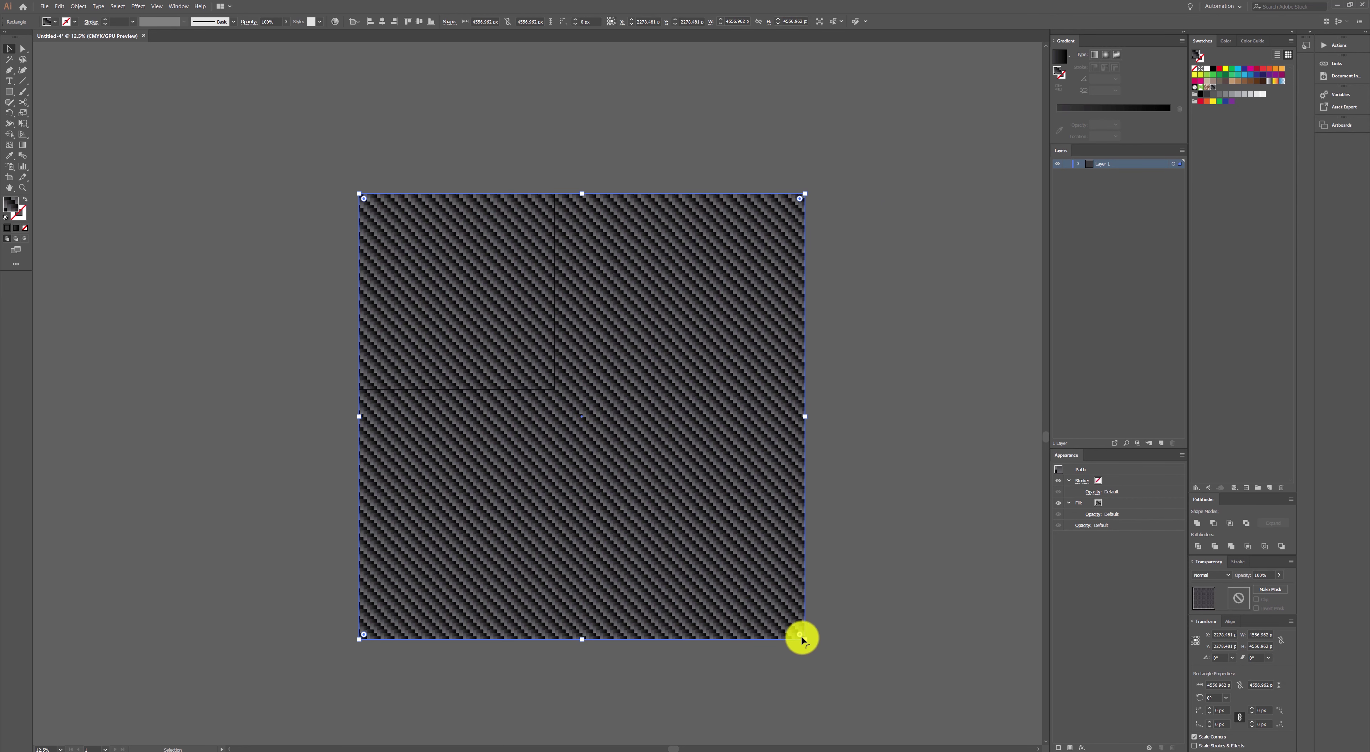
pyautogui.moveTo(804, 640)
pyautogui.mouseDown()
pyautogui.moveTo(547, 428)
pyautogui.moveTo(486, 354)
pyautogui.moveTo(554, 389)
pyautogui.mouseUp()
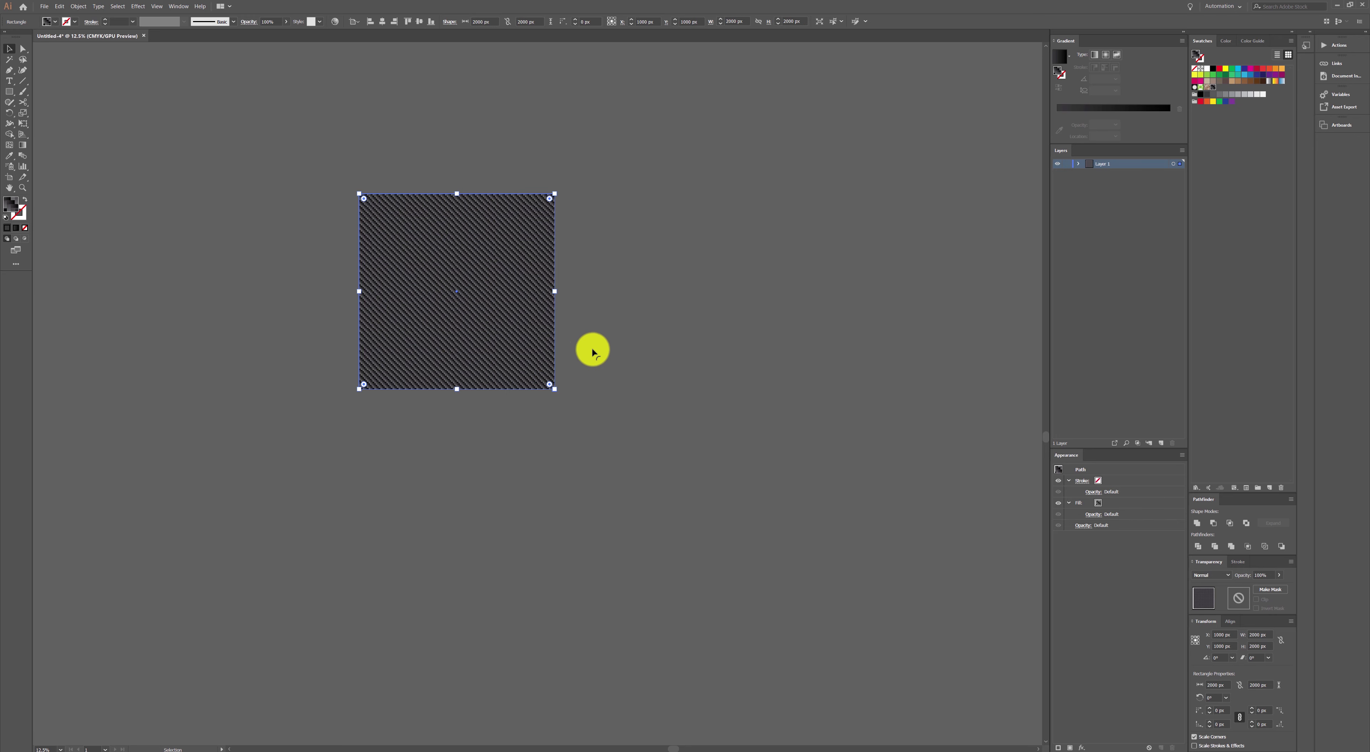
pyautogui.click(592, 351)
pyautogui.keyDown('alt'); pyautogui.scroll(2, 456, 309); pyautogui.keyUp('alt')
pyautogui.scroll(3, 630, 370)
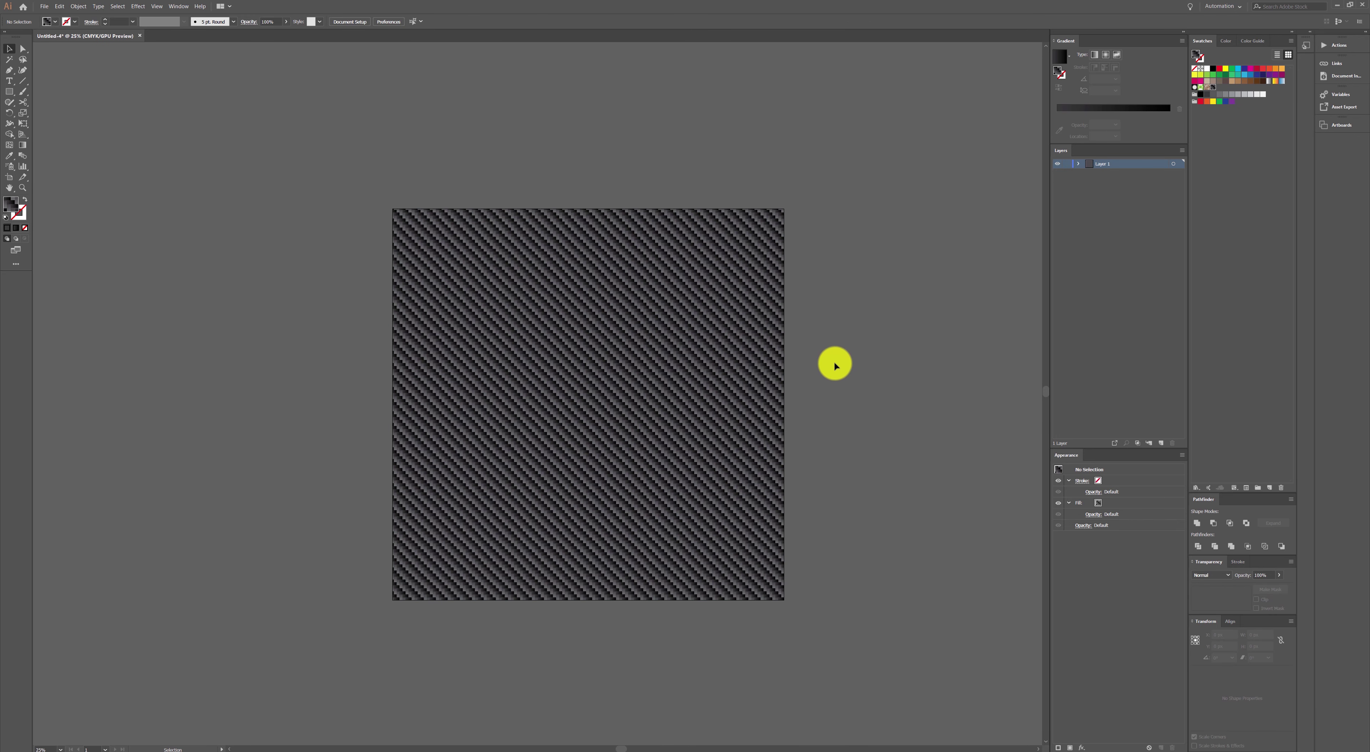
pyautogui.moveTo(834, 365); pyautogui.dragTo(780, 330)
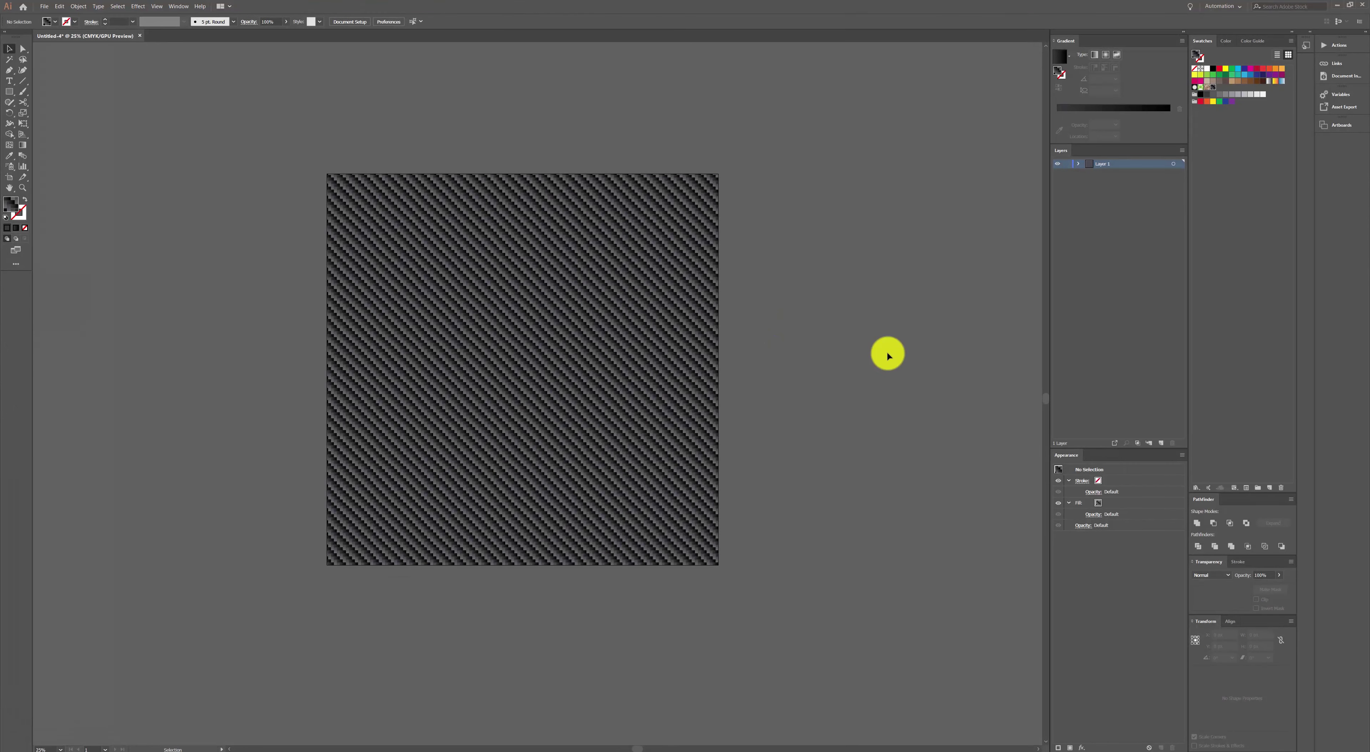